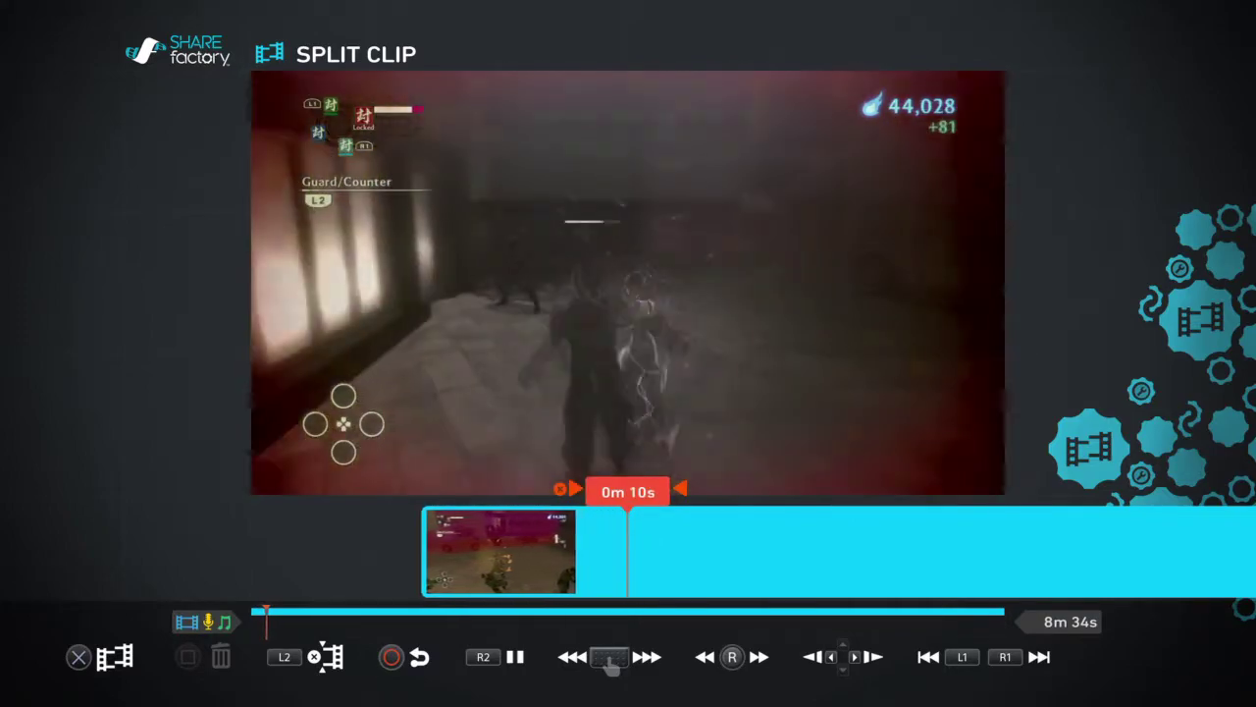
- Pause playback, move the playhead back to the yellow explosion at 0m 4s, and leave clip splitting
key(R2)
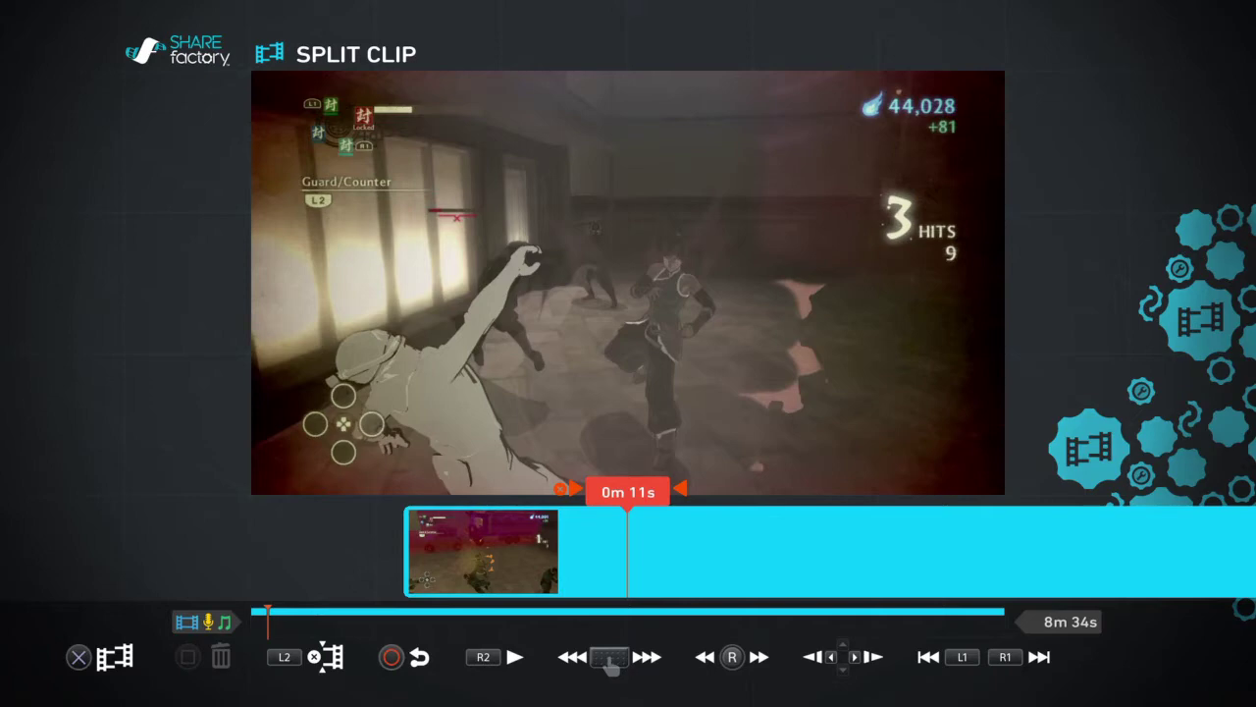
key(Left)
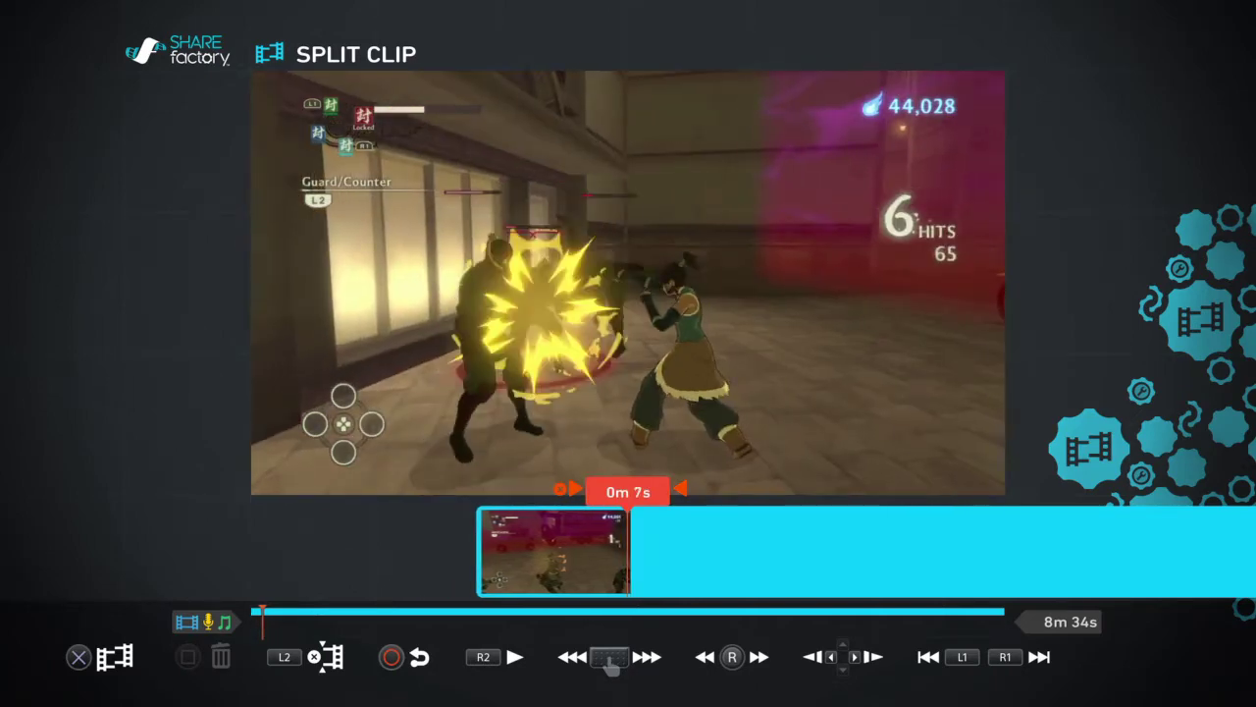
key(Left)
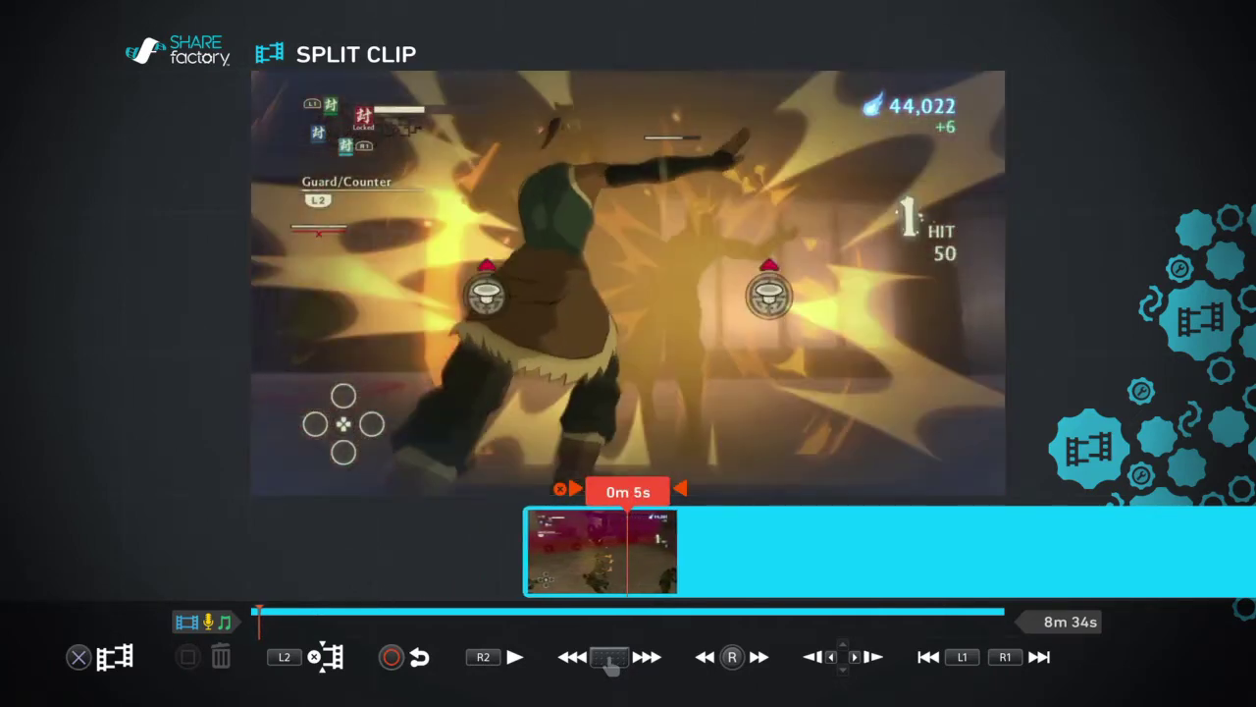
key(Left)
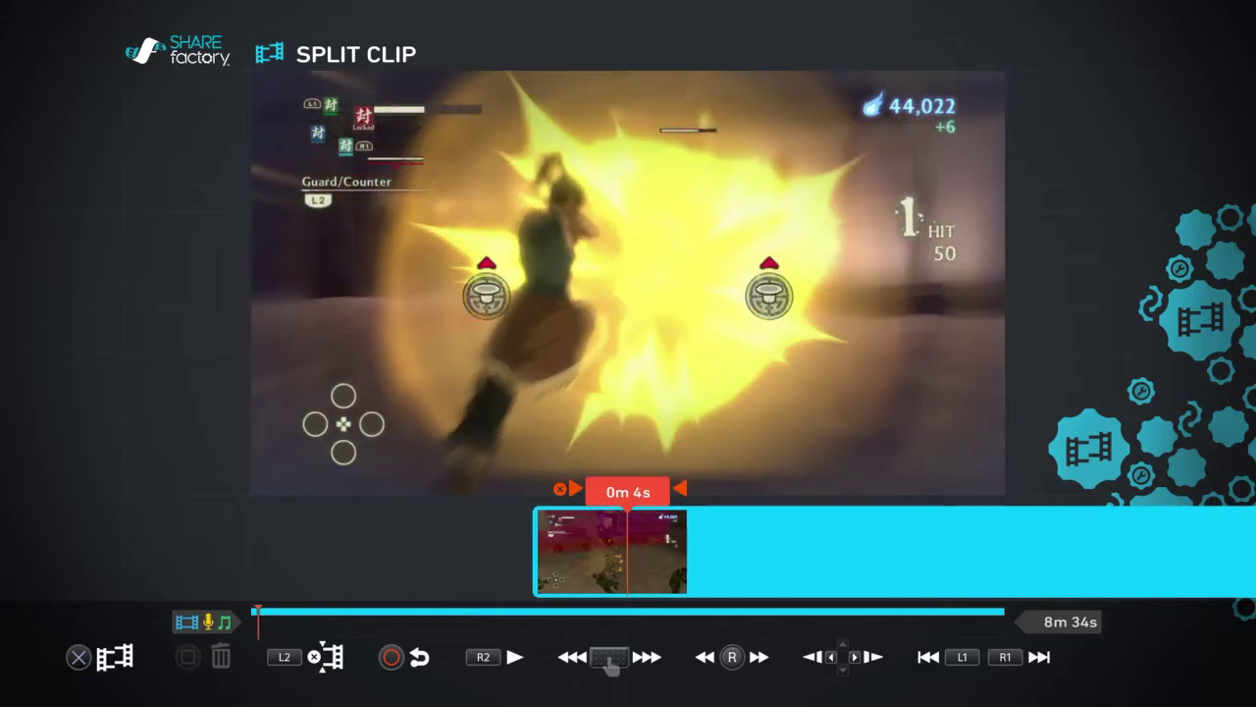
key(Left)
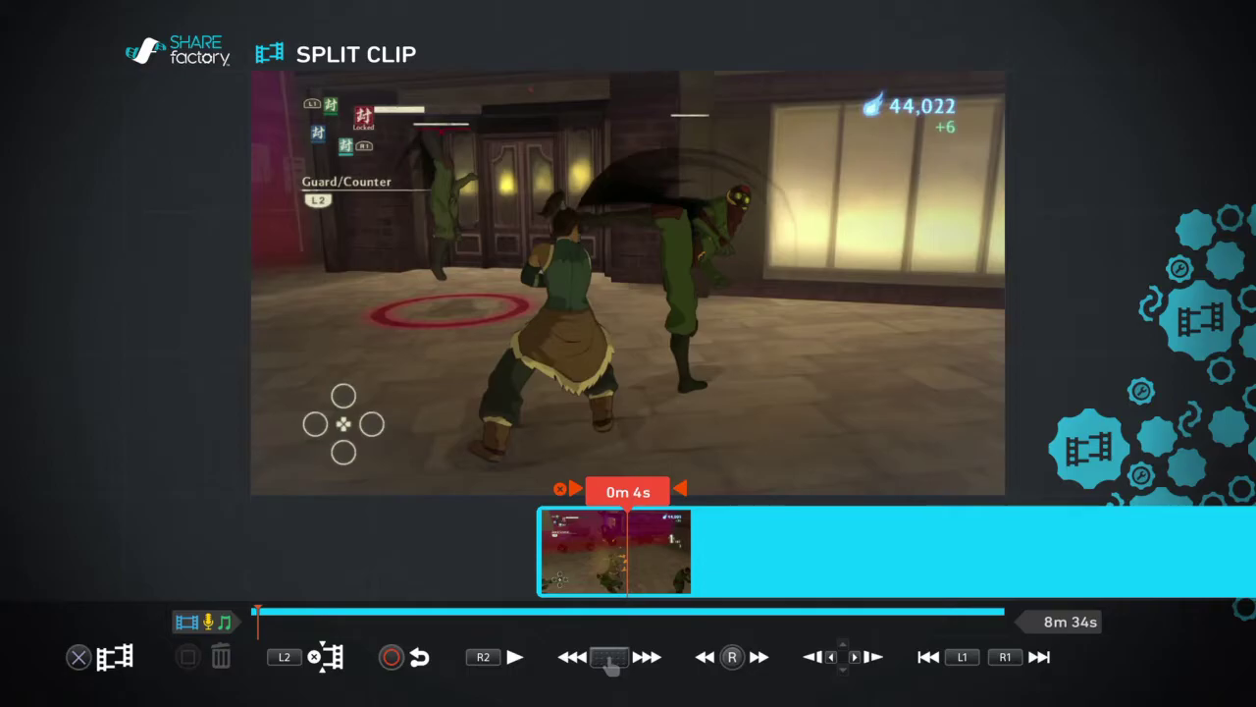
key(Right)
key(Return)
key(Escape)
key(Escape)
- Add the KAPOW sticker as an effect at the explosion, 0m 4s into the clip
key(Return)
key(Right)
key(Right)
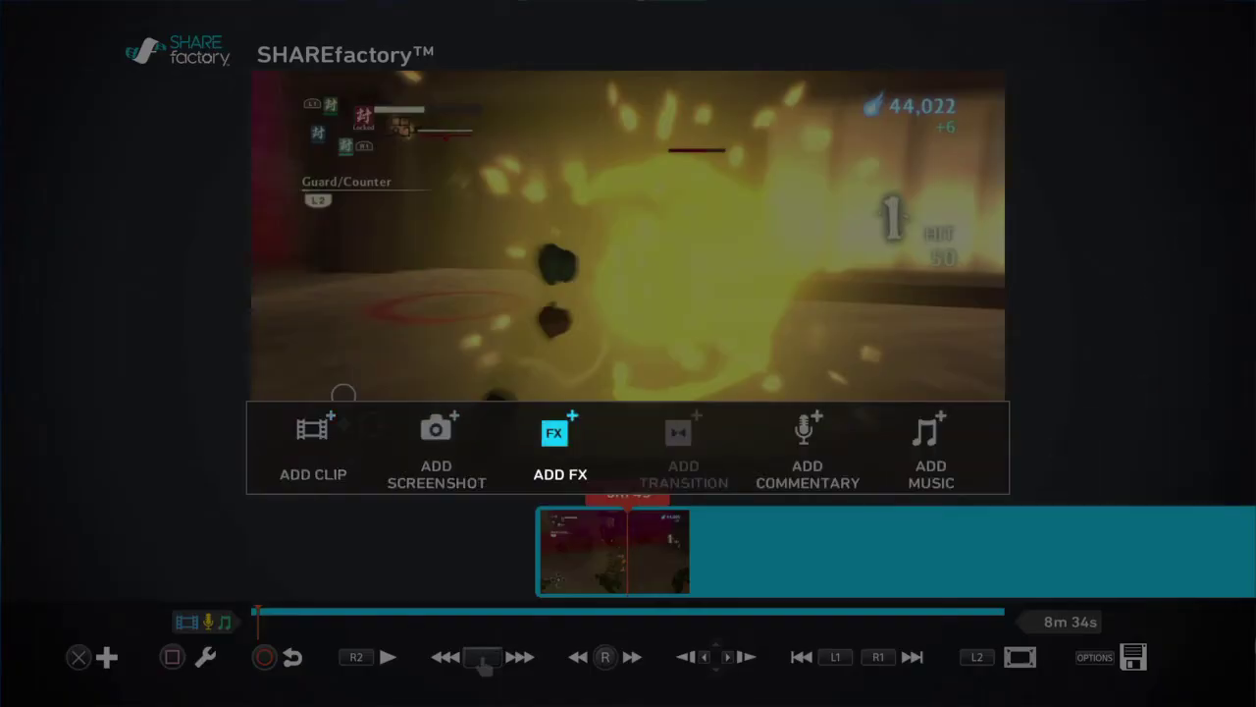
key(Return)
key(Down)
key(Down)
key(Return)
key(Right)
key(Right)
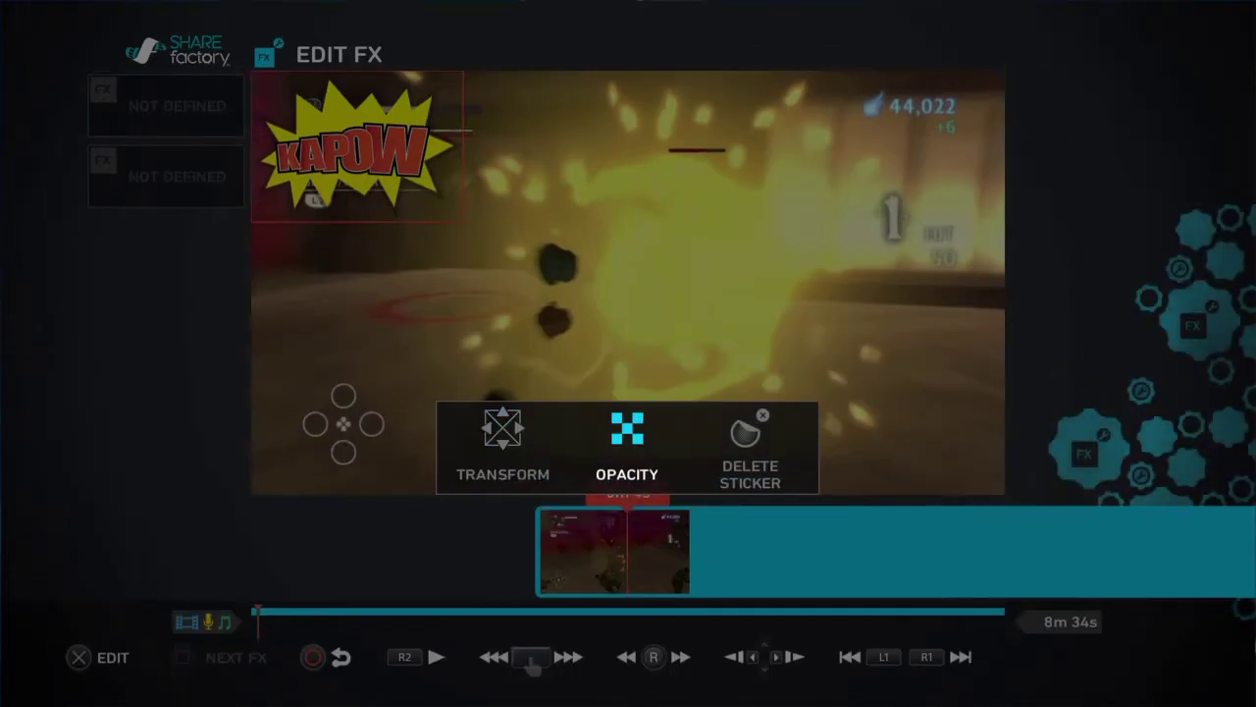
- Transform the KAPOW sticker: centre it over the explosion, tilt it counter-clockwise and enlarge it slightly
key(Left)
key(Left)
key(Return)
key(Right)
key(Down)
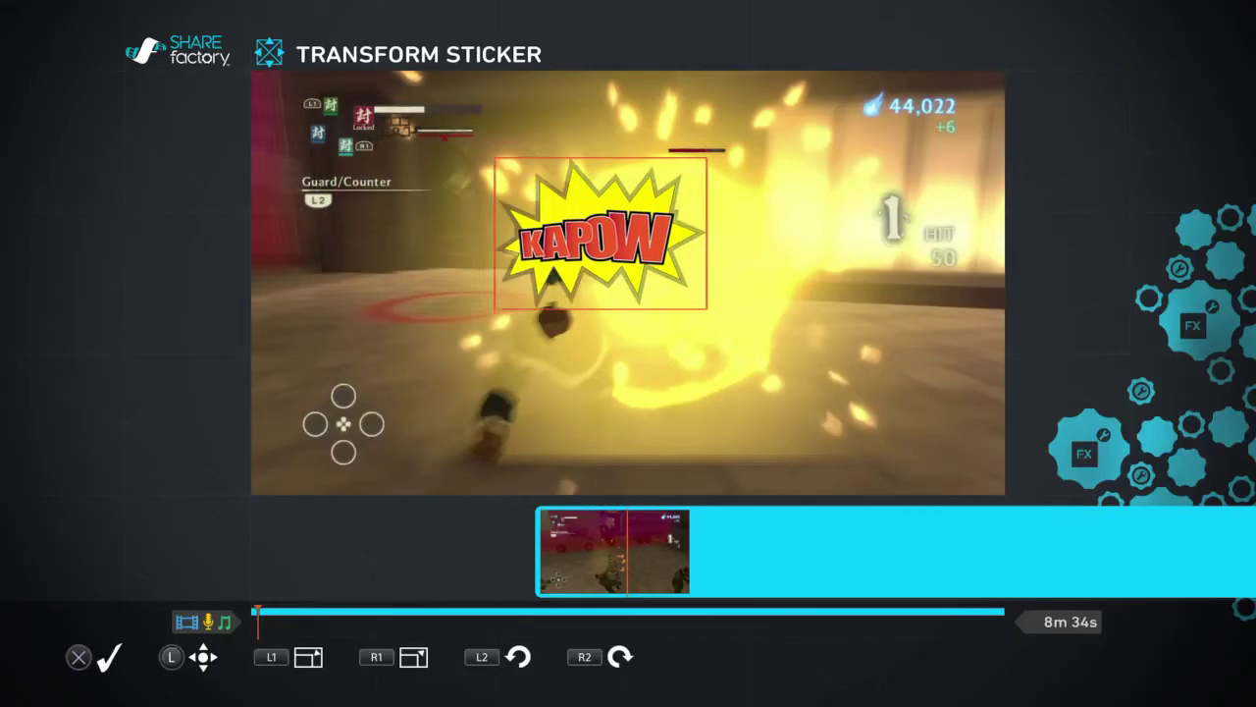
key(L2)
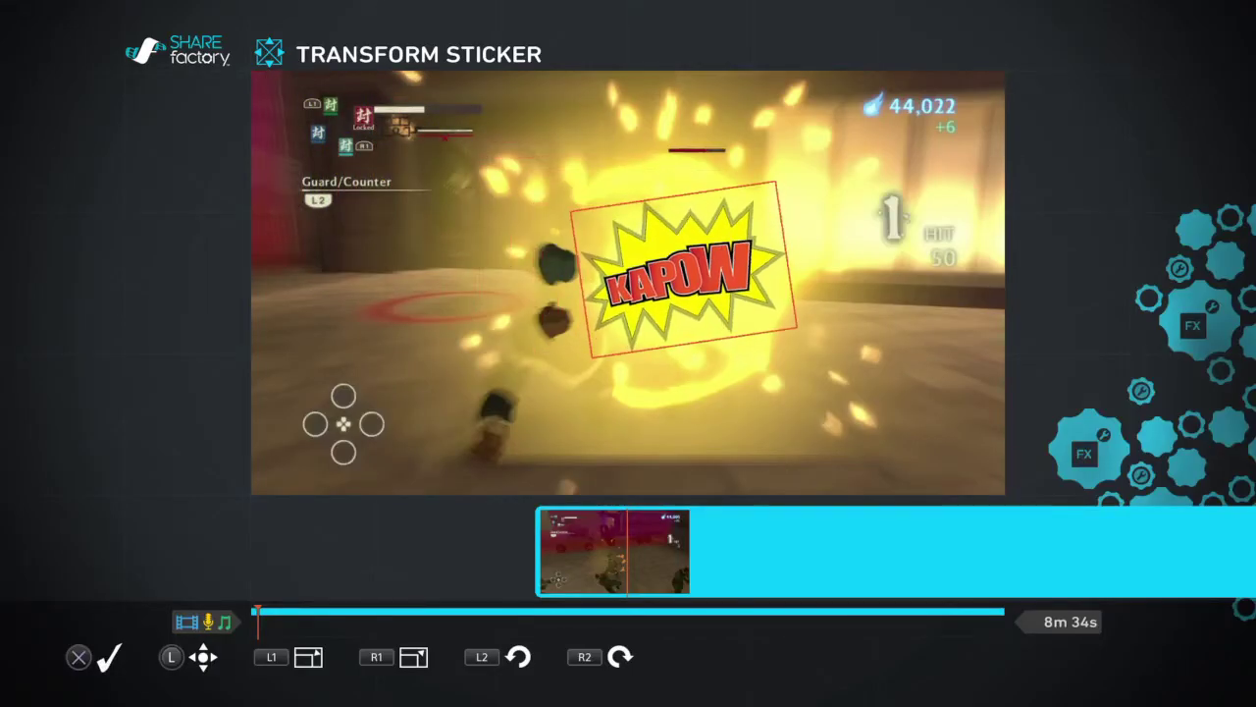
key(R1)
key(Left)
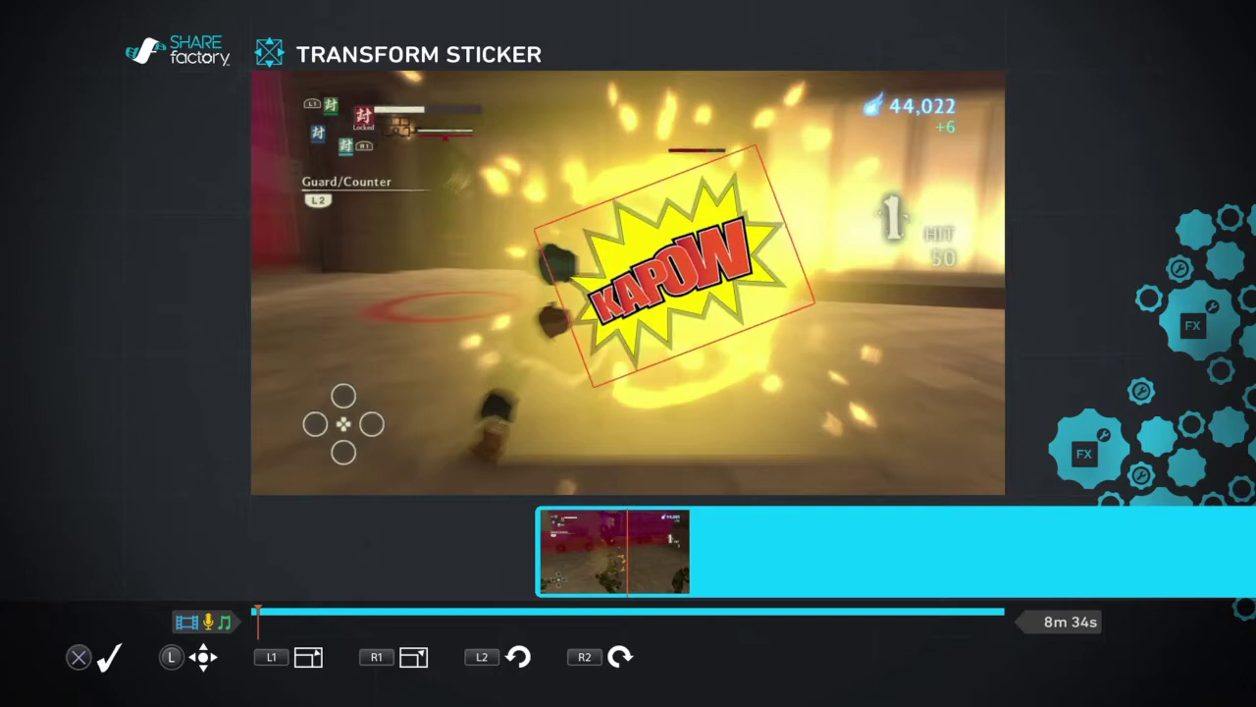
key(Return)
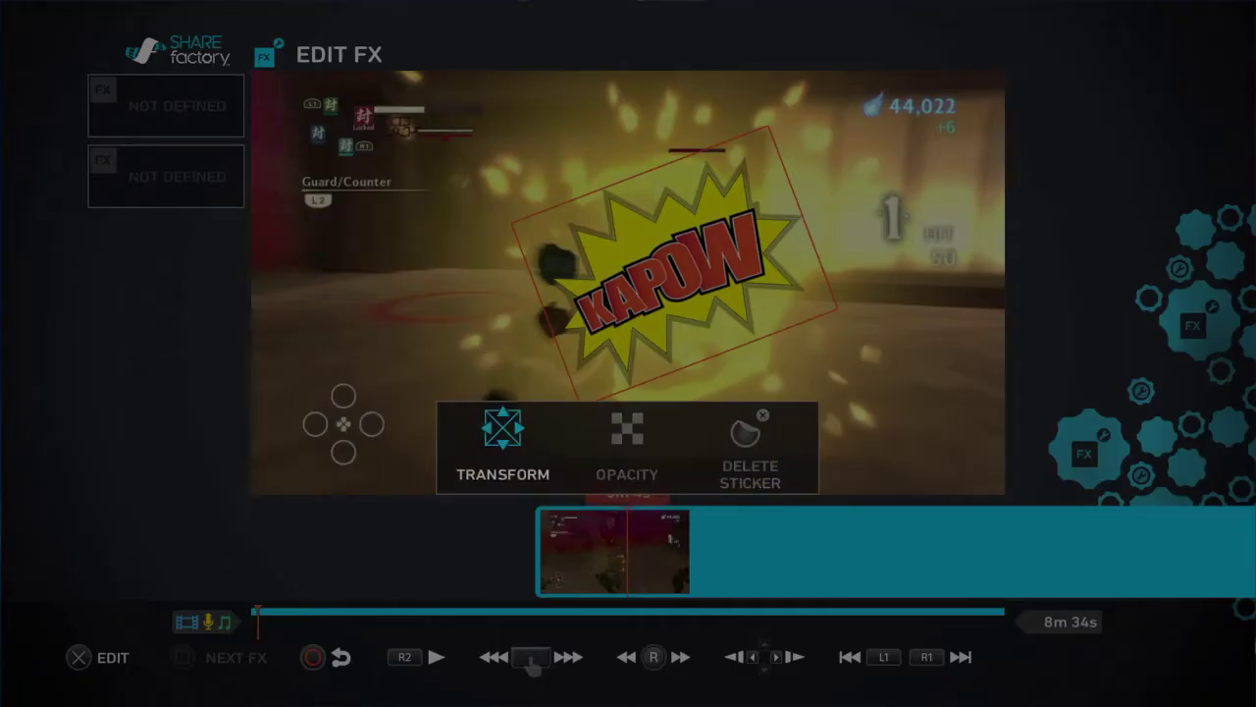
key(Escape)
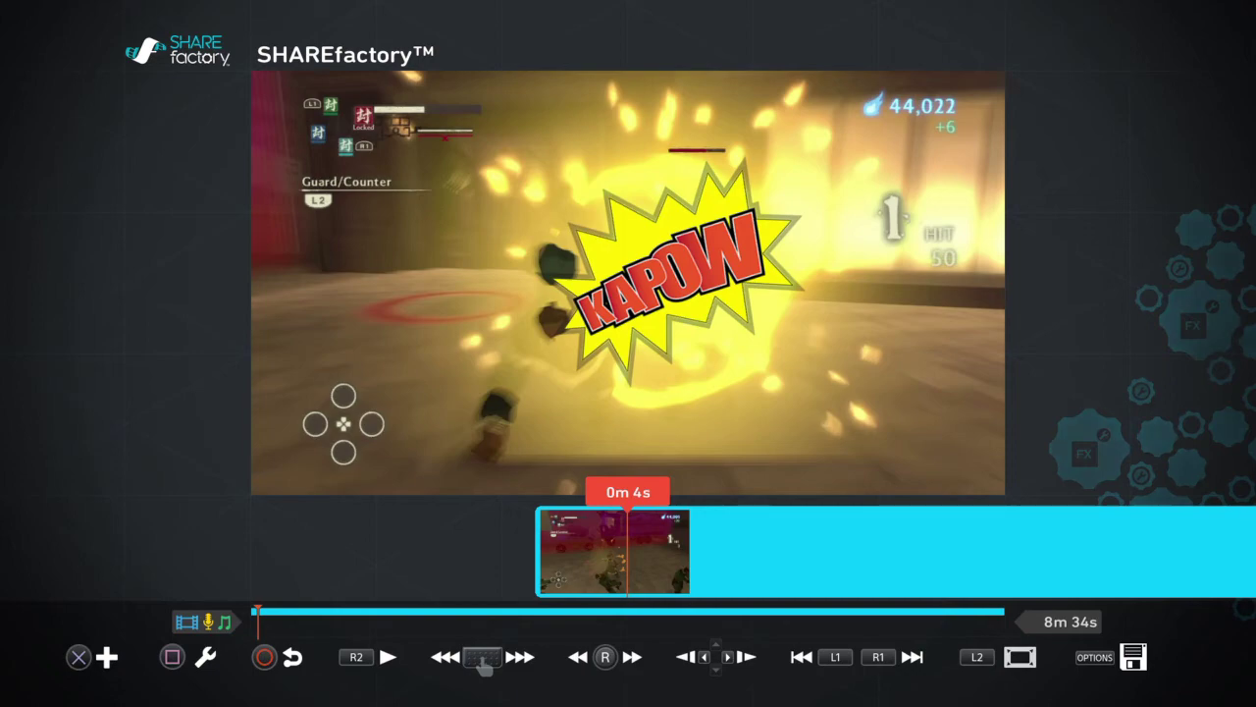
- Play back the footage around 0m 4s to check when the KAPOW sticker appears and how long it stays
key(space)
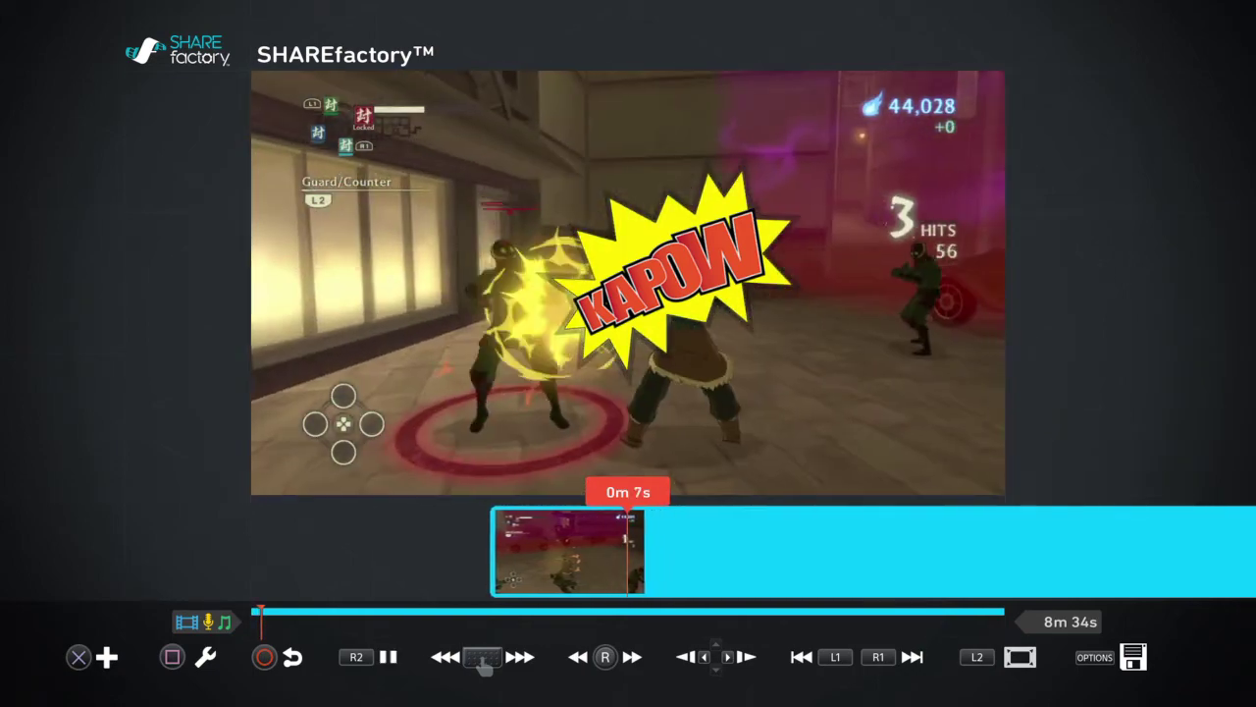
key(space)
key(Right)
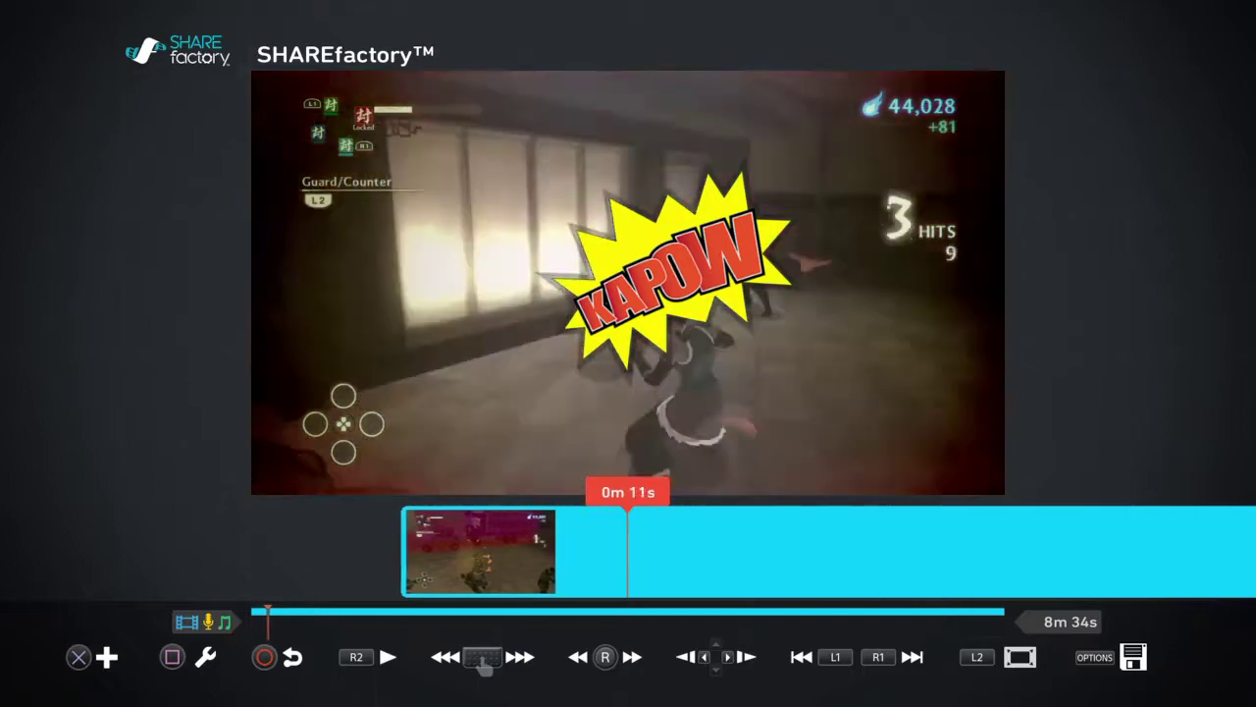
key(Left)
key(Left)
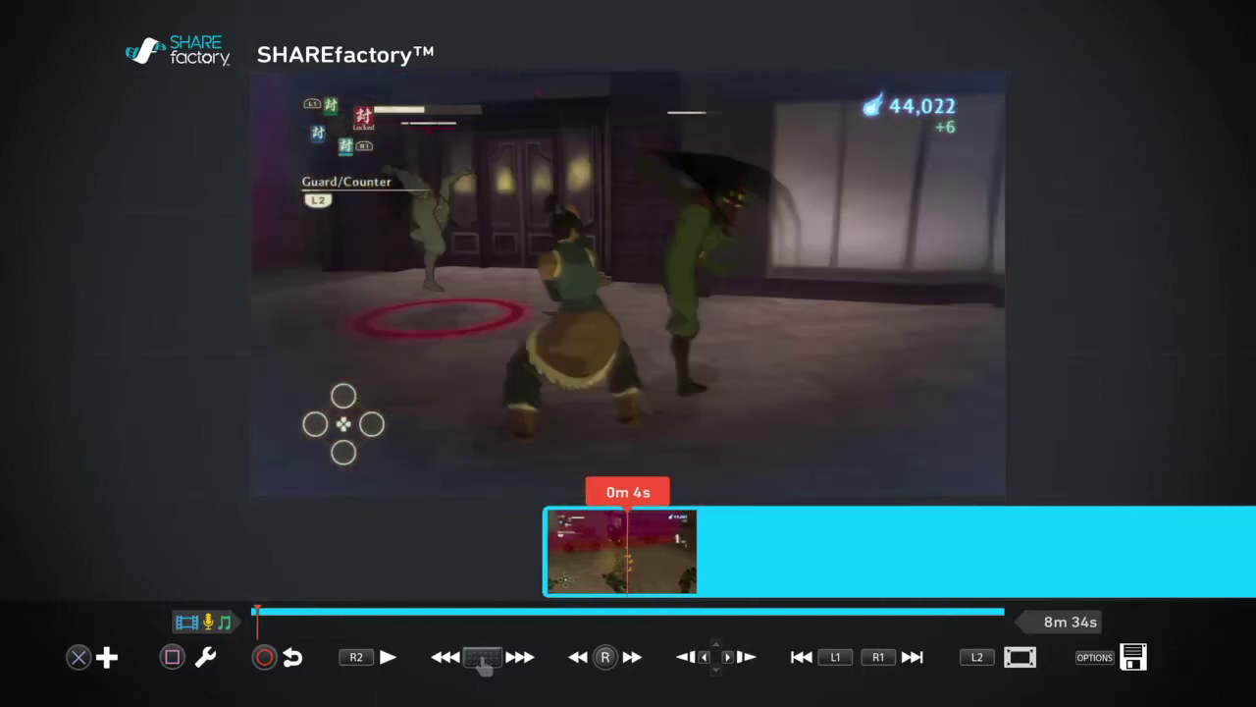
key(space)
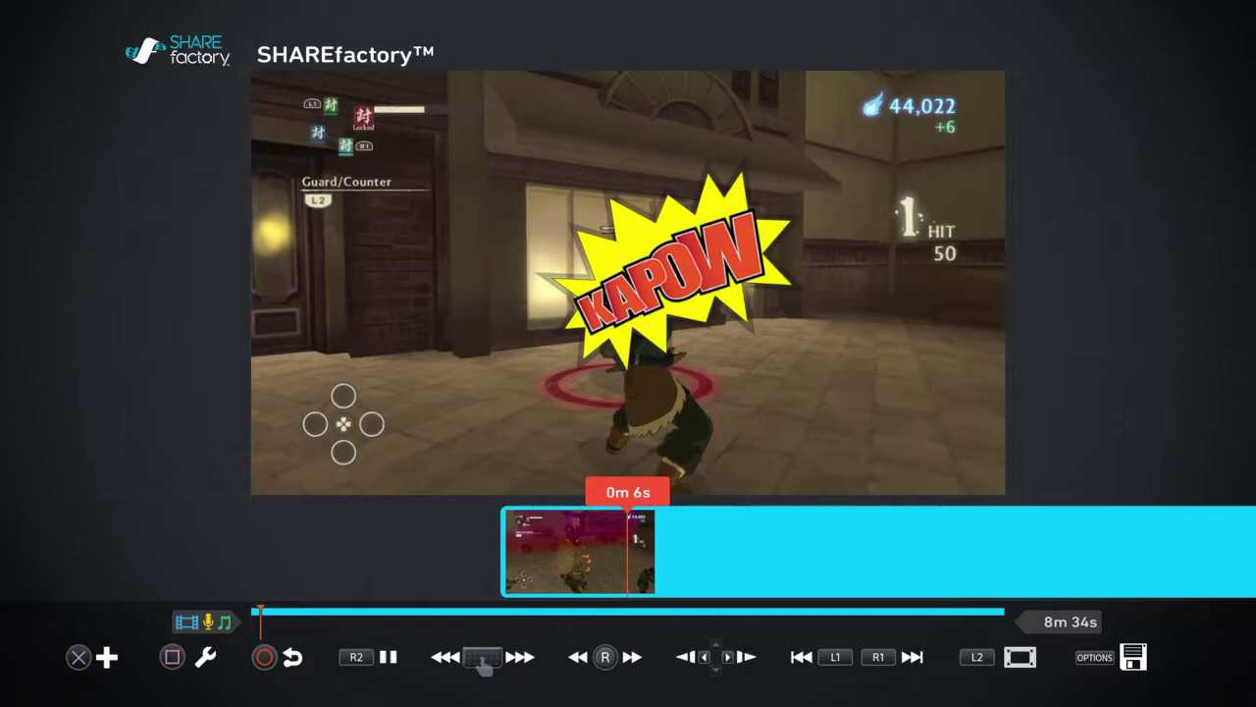
key(space)
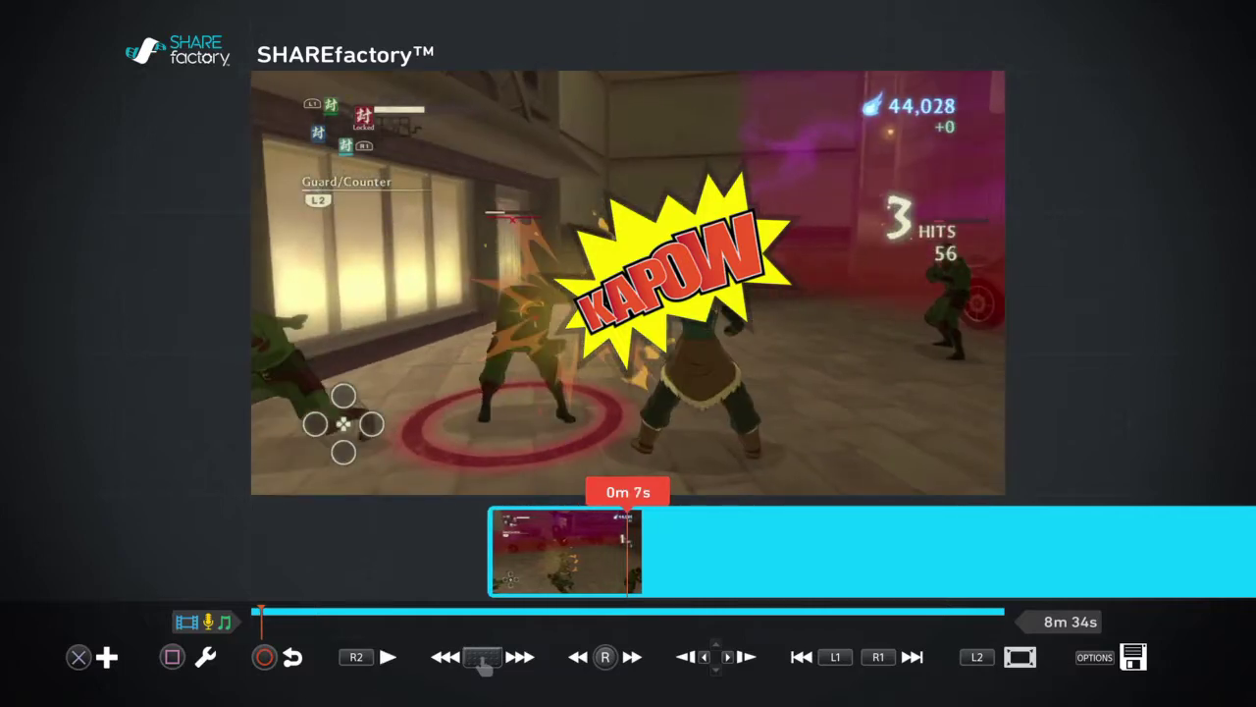
- Trim the clip by moving its start point earlier, giving a total length of 8m 46s
key(Left)
key(F2)
key(Right)
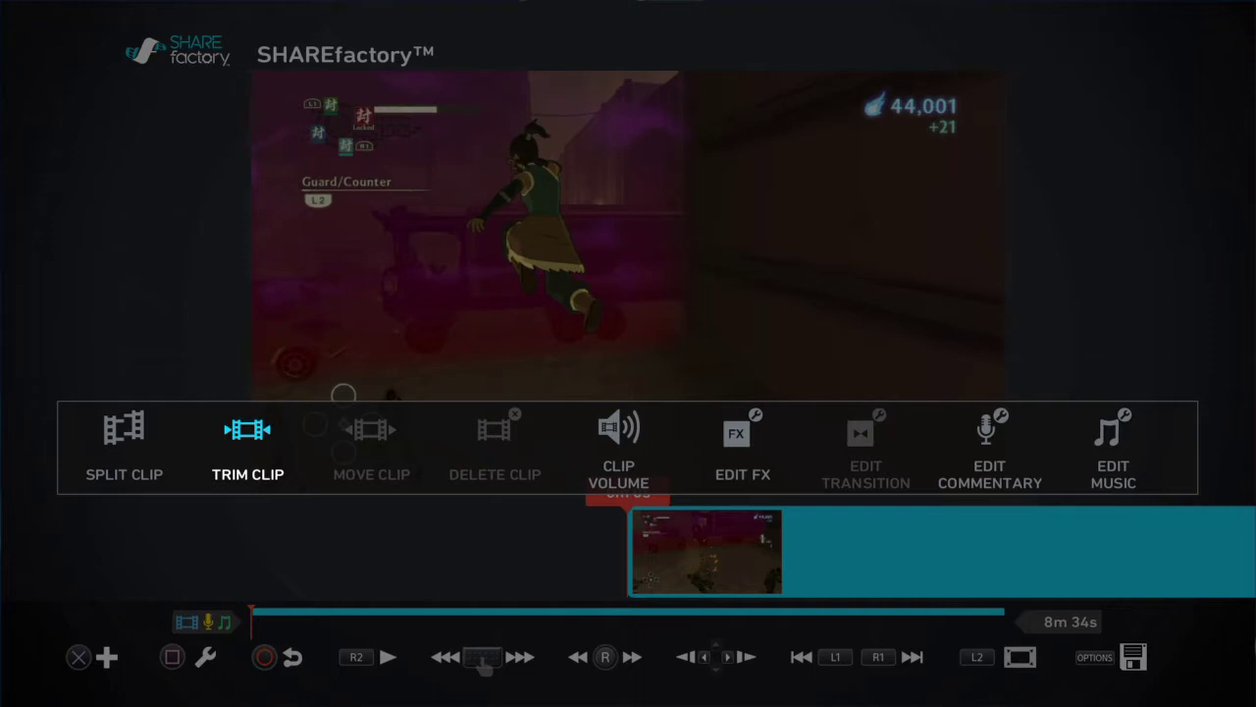
key(Return)
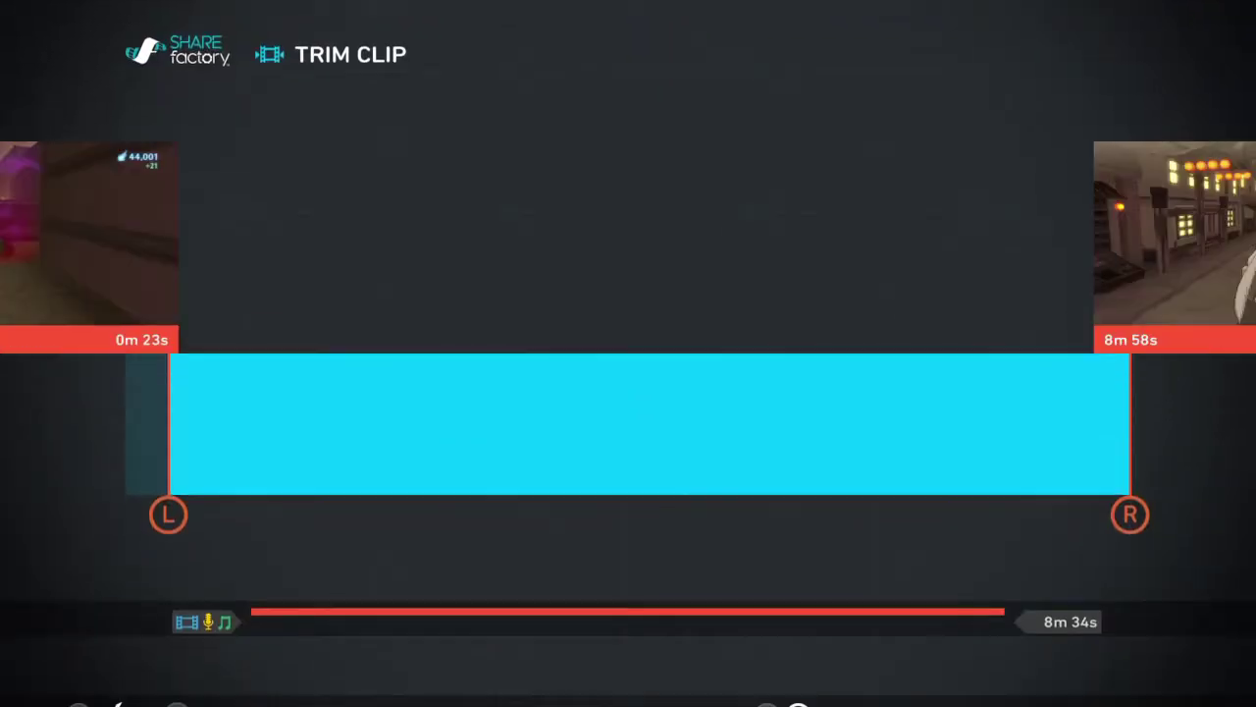
key(Right)
key(Left)
key(Left)
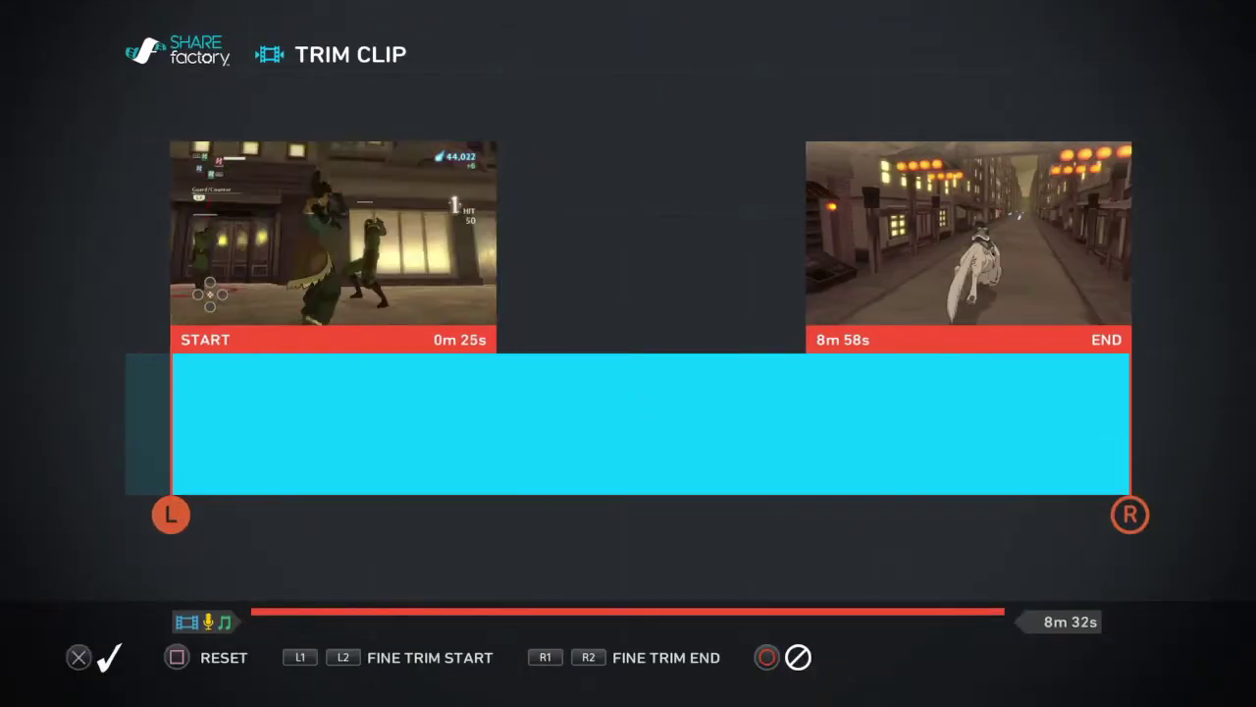
key(Return)
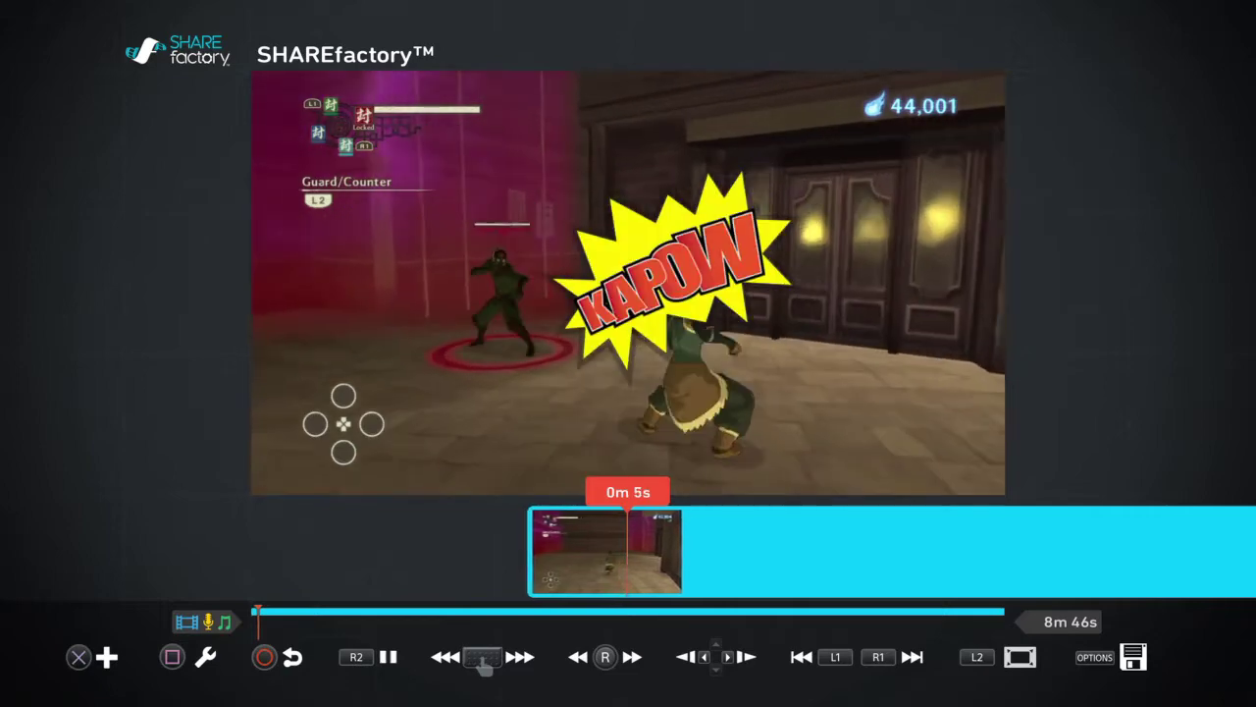
- Pause the preview, return to 0m 5s where the sticker is showing, and start splitting the clip
key(space)
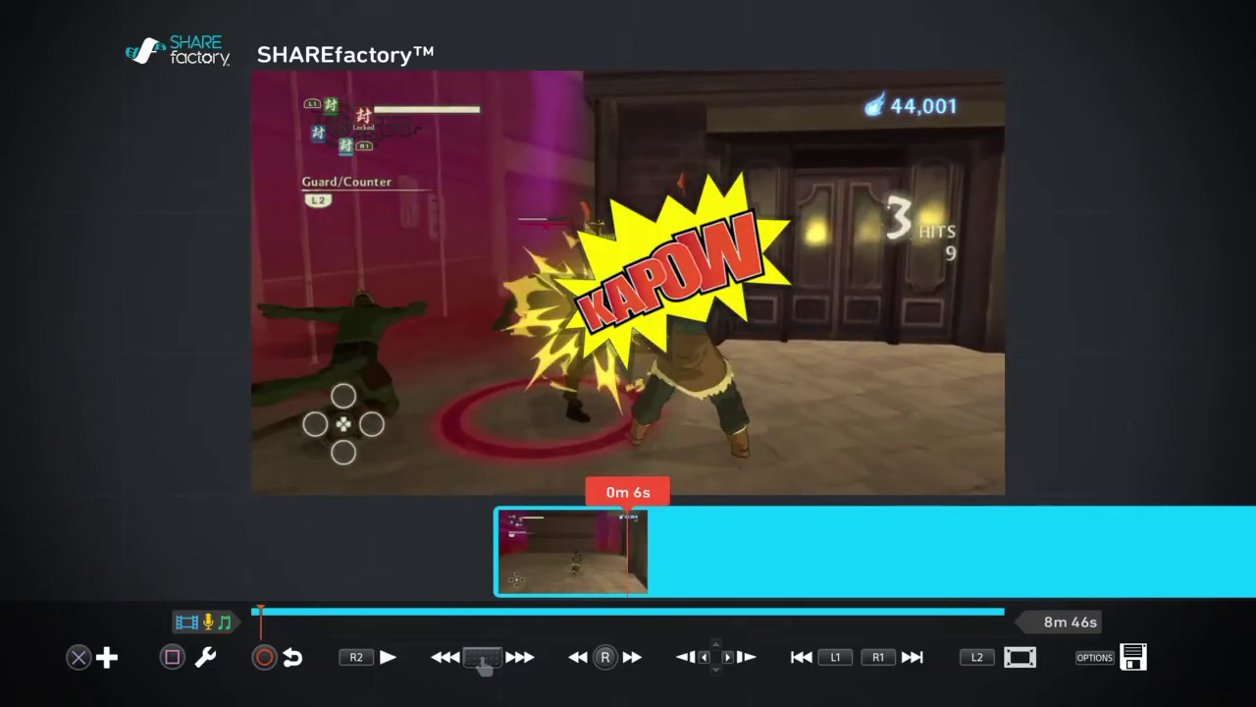
key(Left)
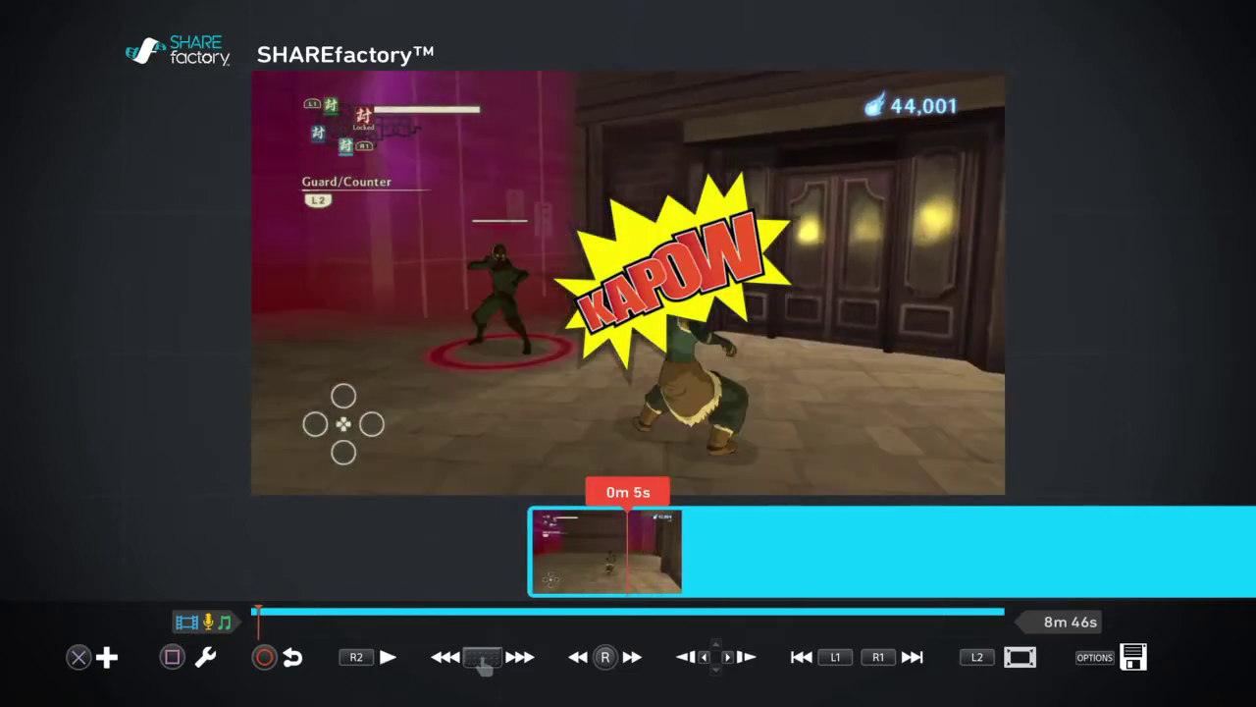
key(s)
key(Return)
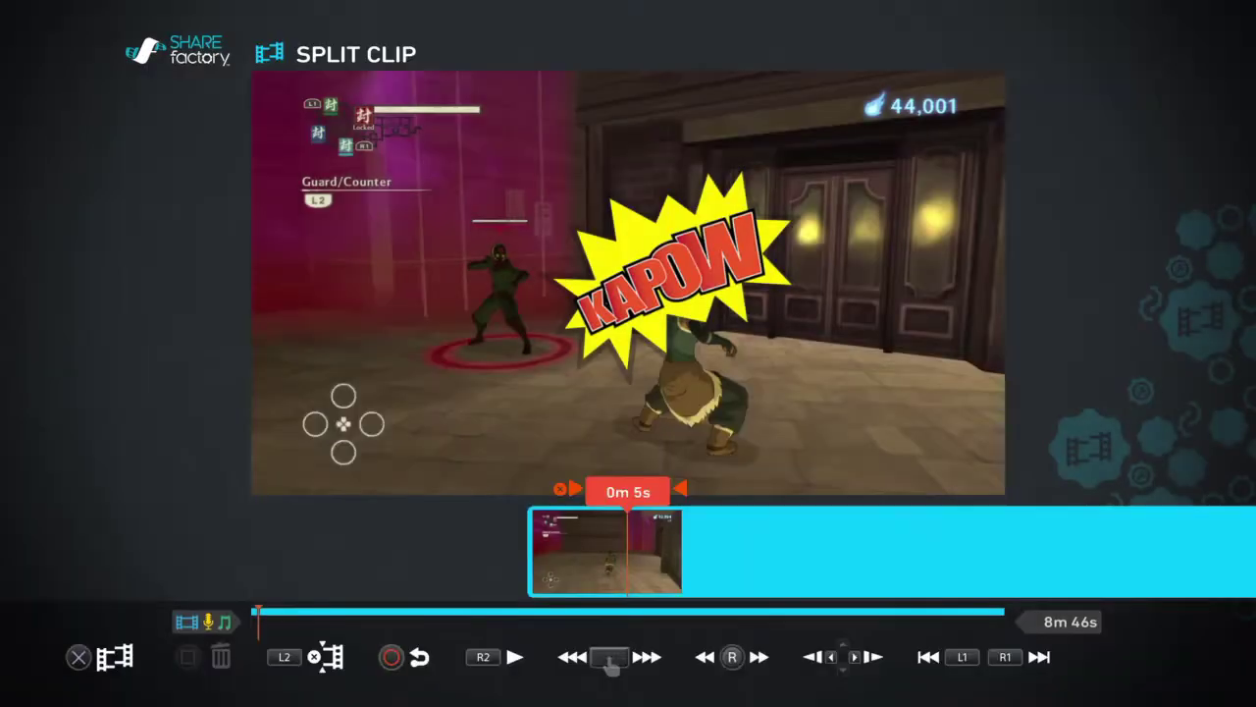
- Split the clip at 0m 12s, as the character leaps near the wall, and remove the opening part
key(Left)
key(Left)
key(Left)
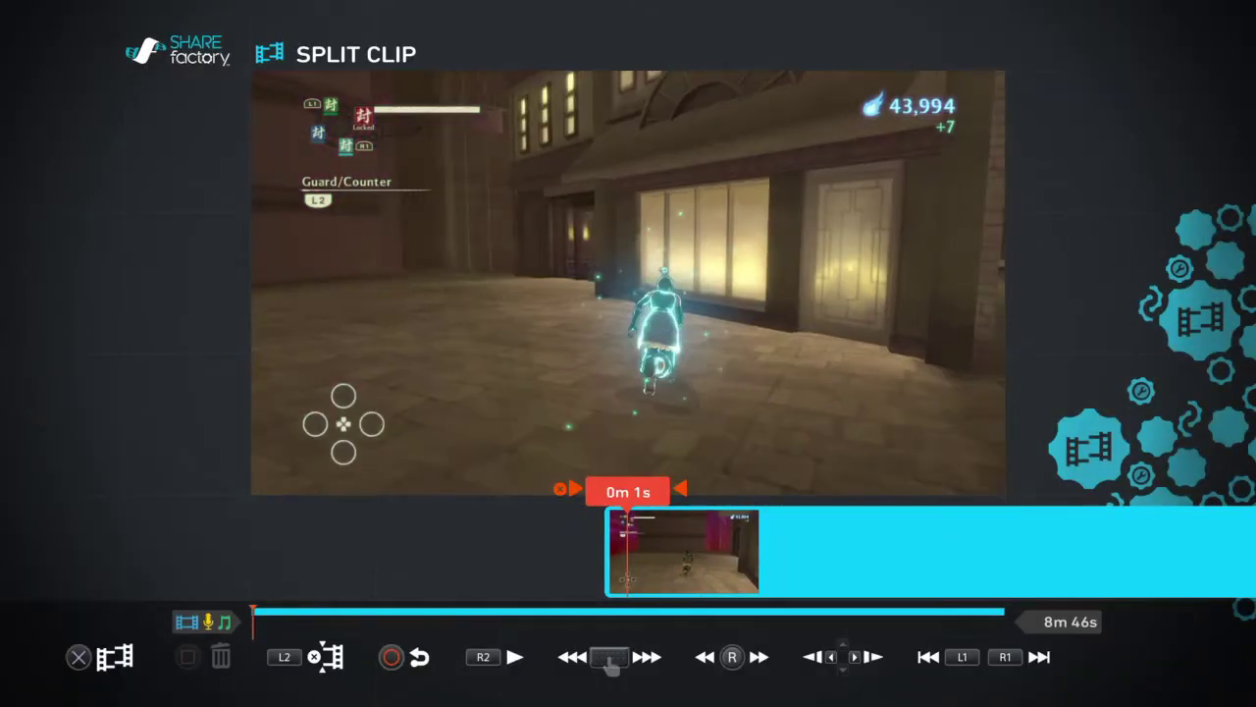
key(Right)
key(Right)
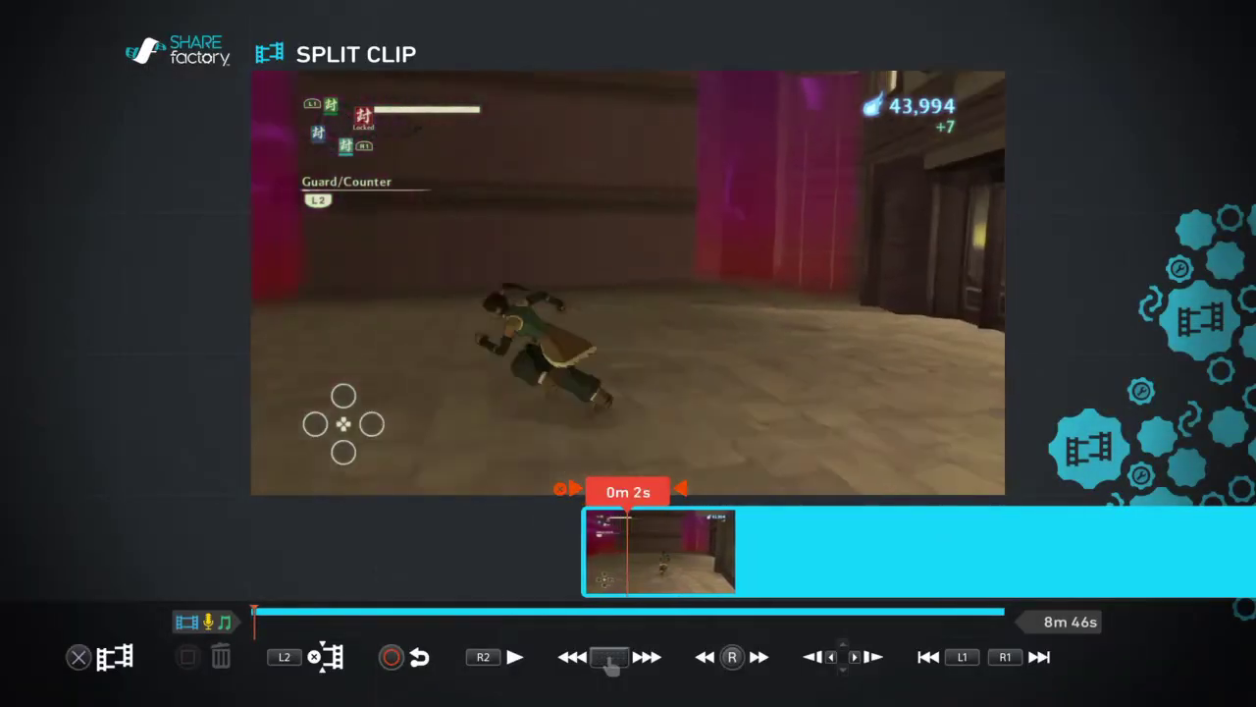
key(Right)
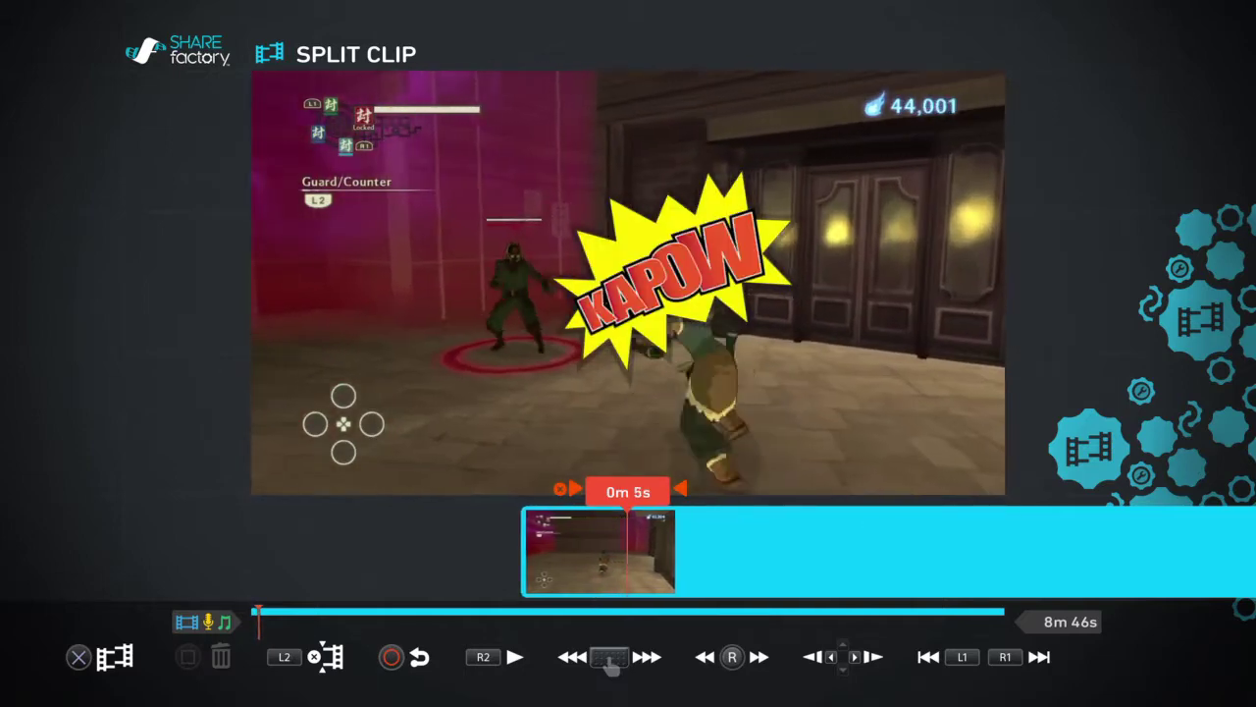
key(Right)
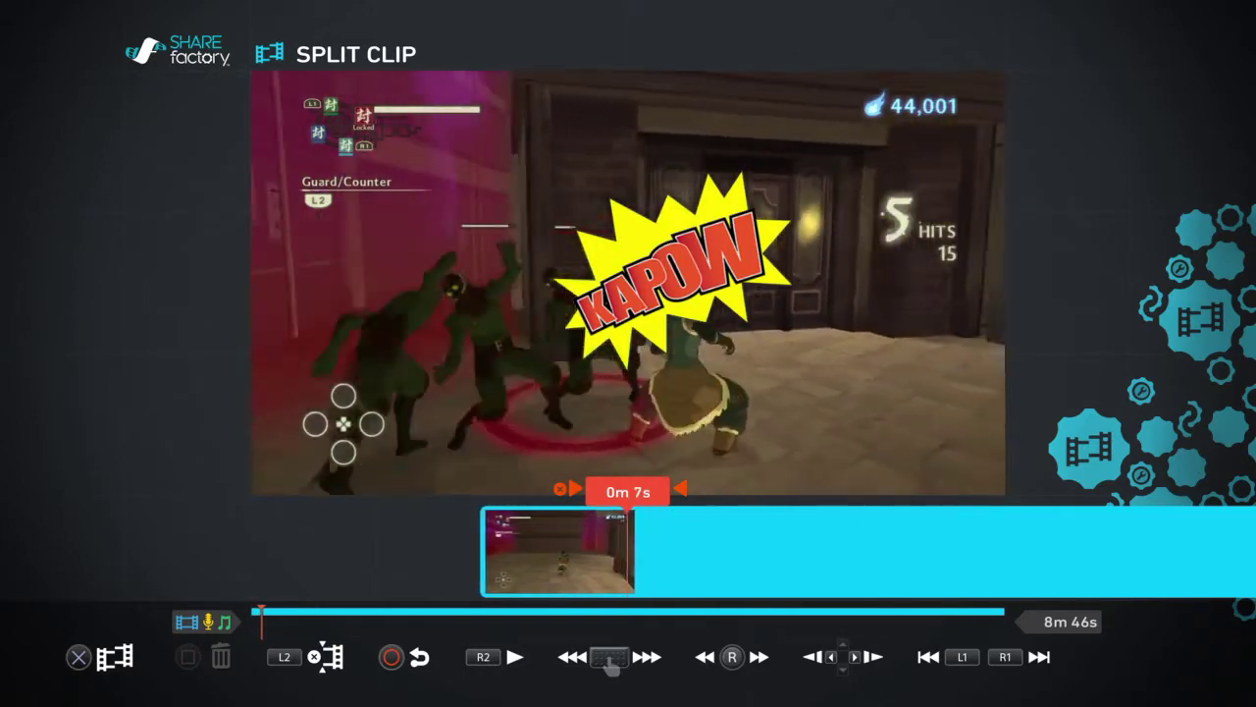
key(Right)
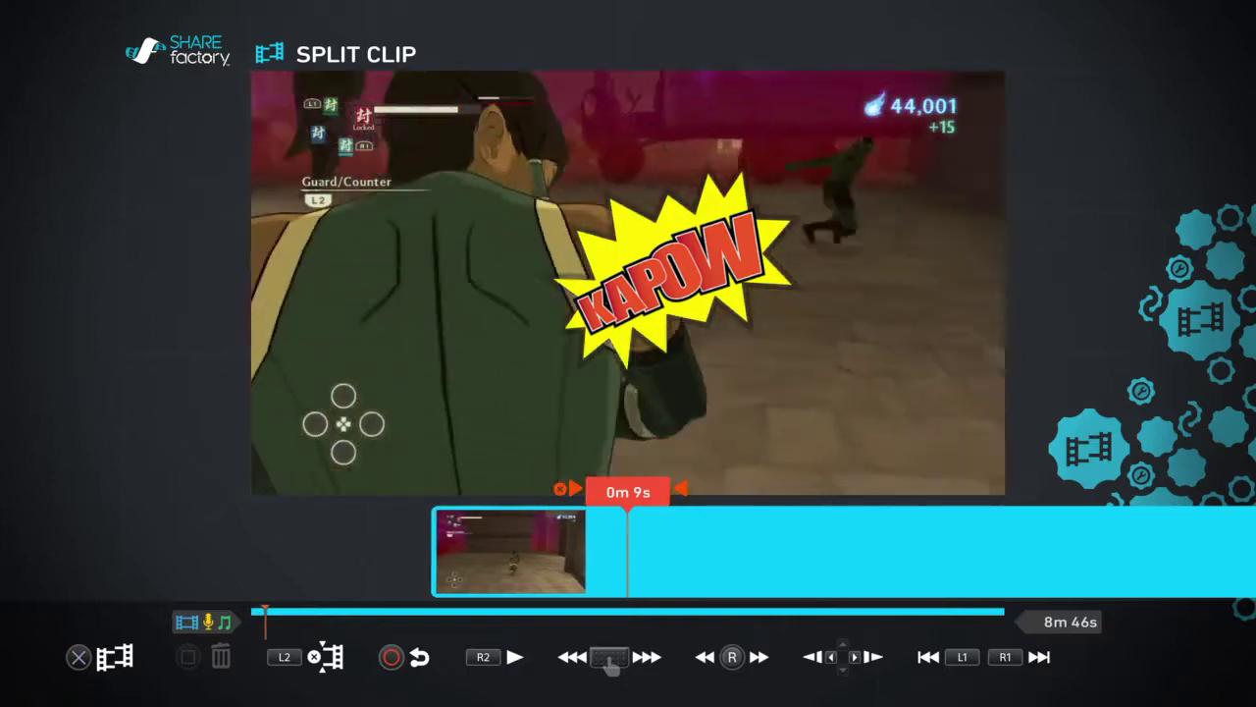
key(Right)
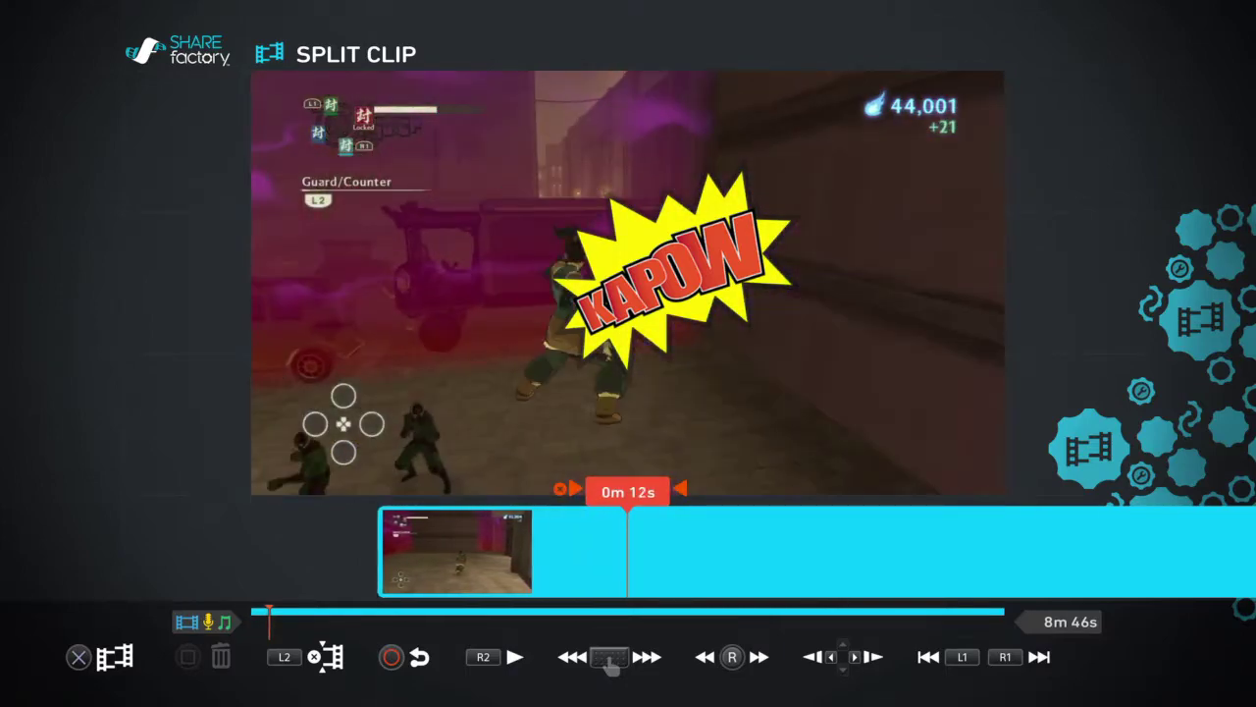
key(Left)
key(Right)
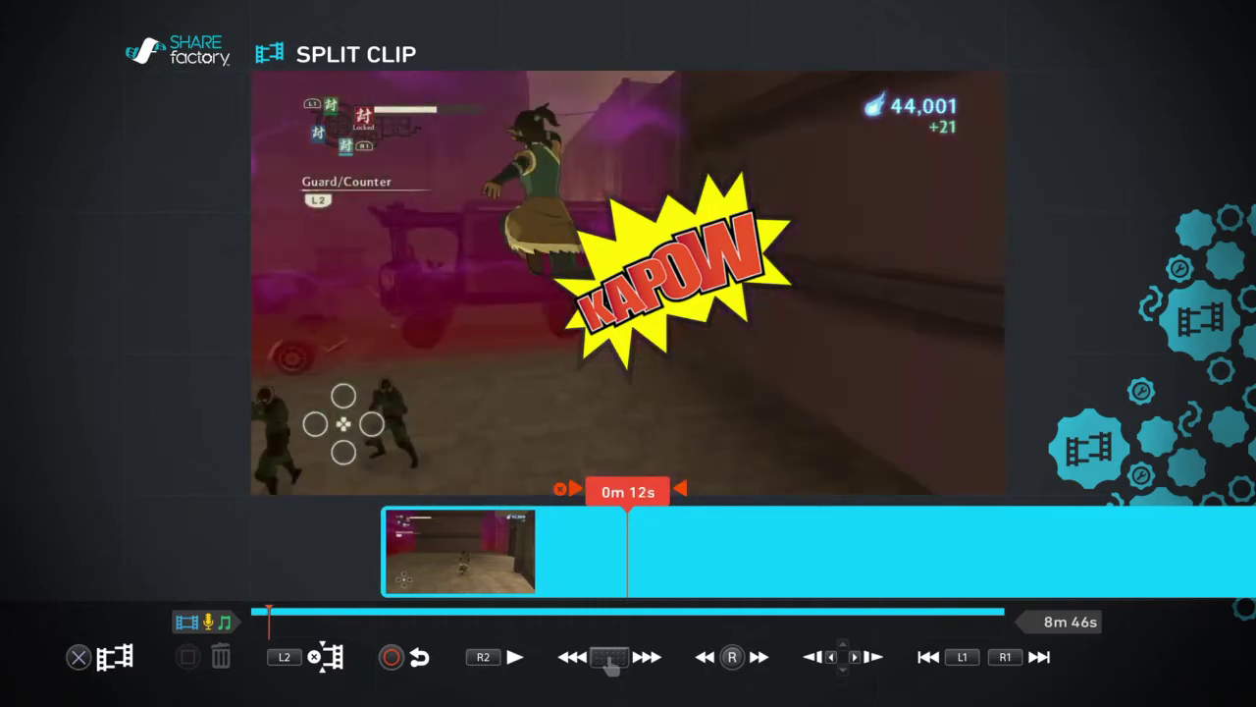
key(Return)
key(Return)
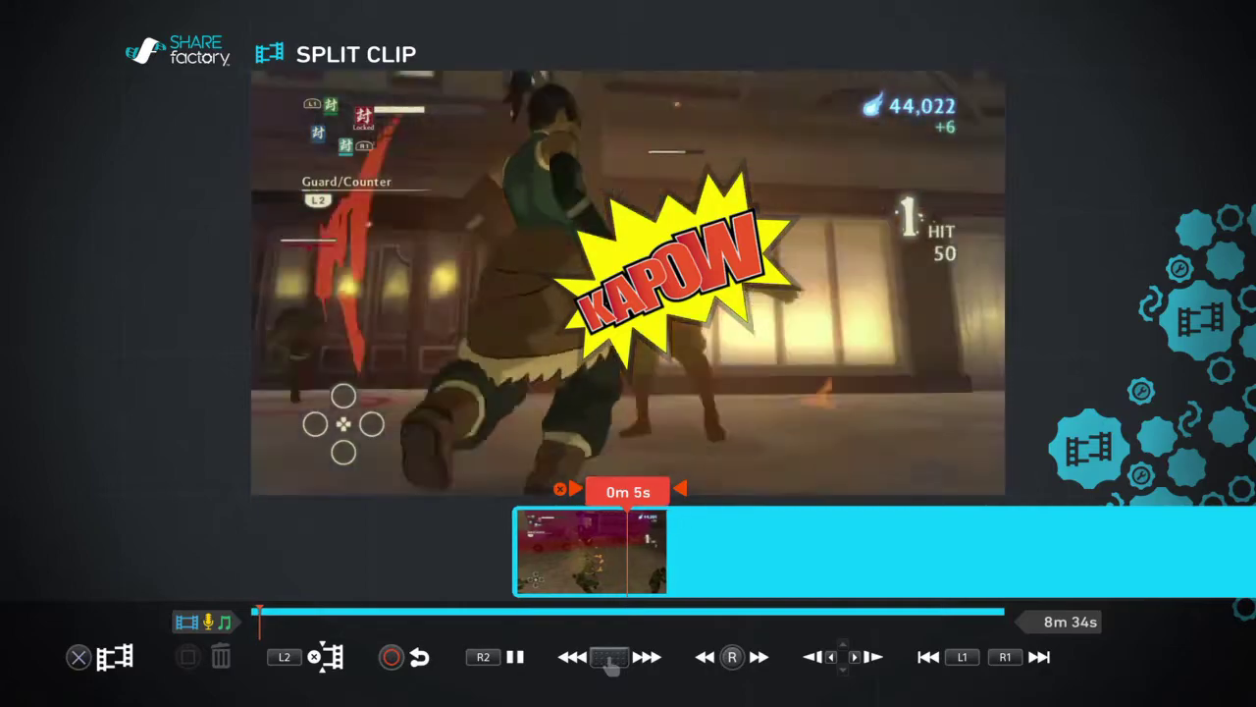
- Replay the hit around 0m 4s and split the clip at 0m 5s, just after the flash bursts
key(space)
key(Left)
key(Left)
key(Left)
key(Left)
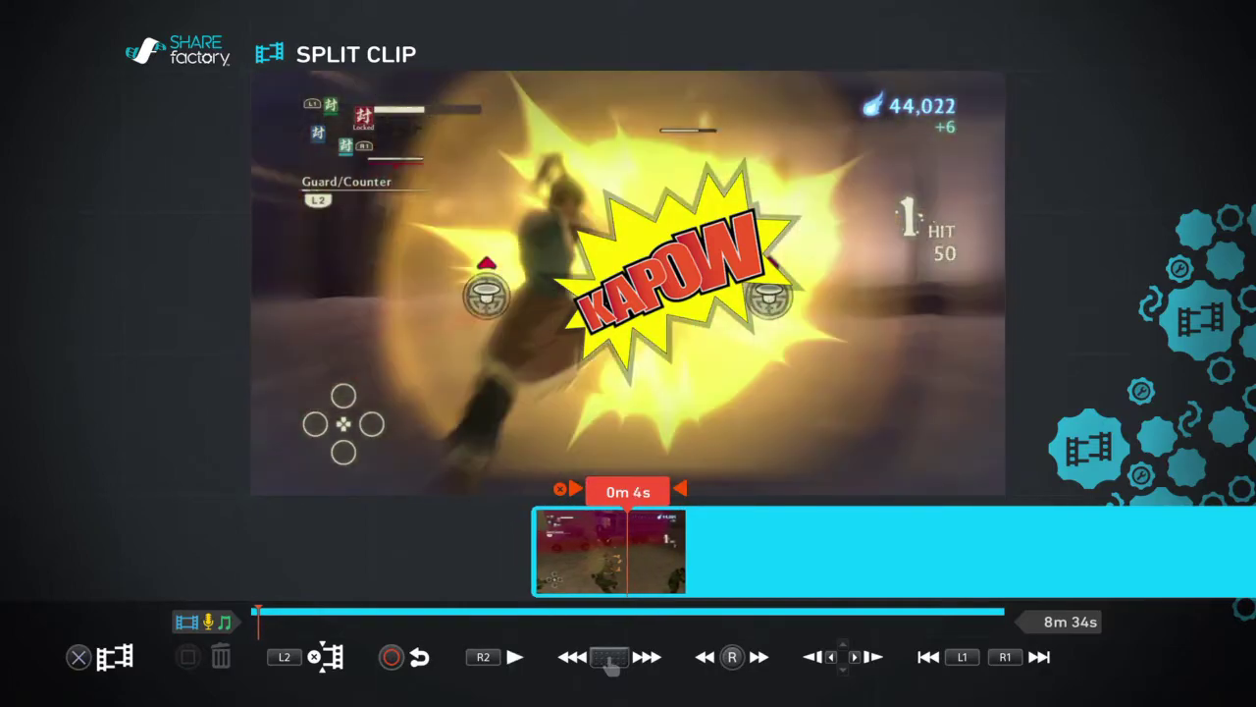
key(space)
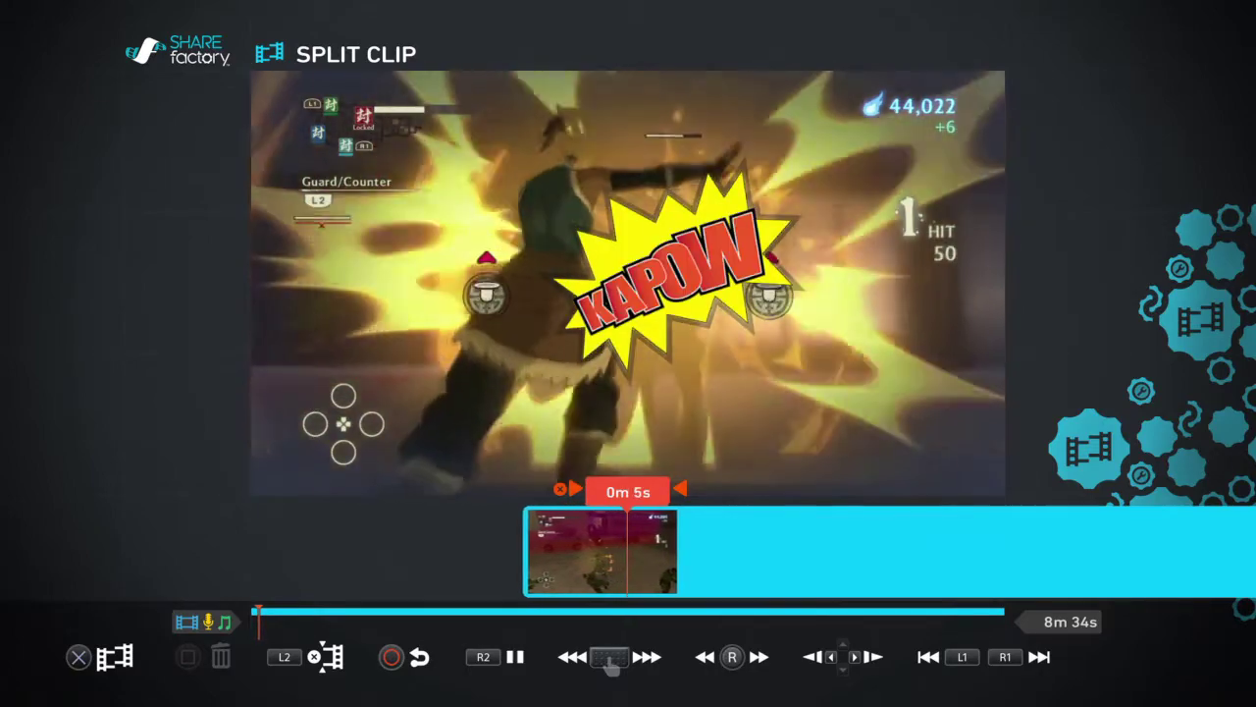
key(space)
key(Left)
key(Left)
key(Left)
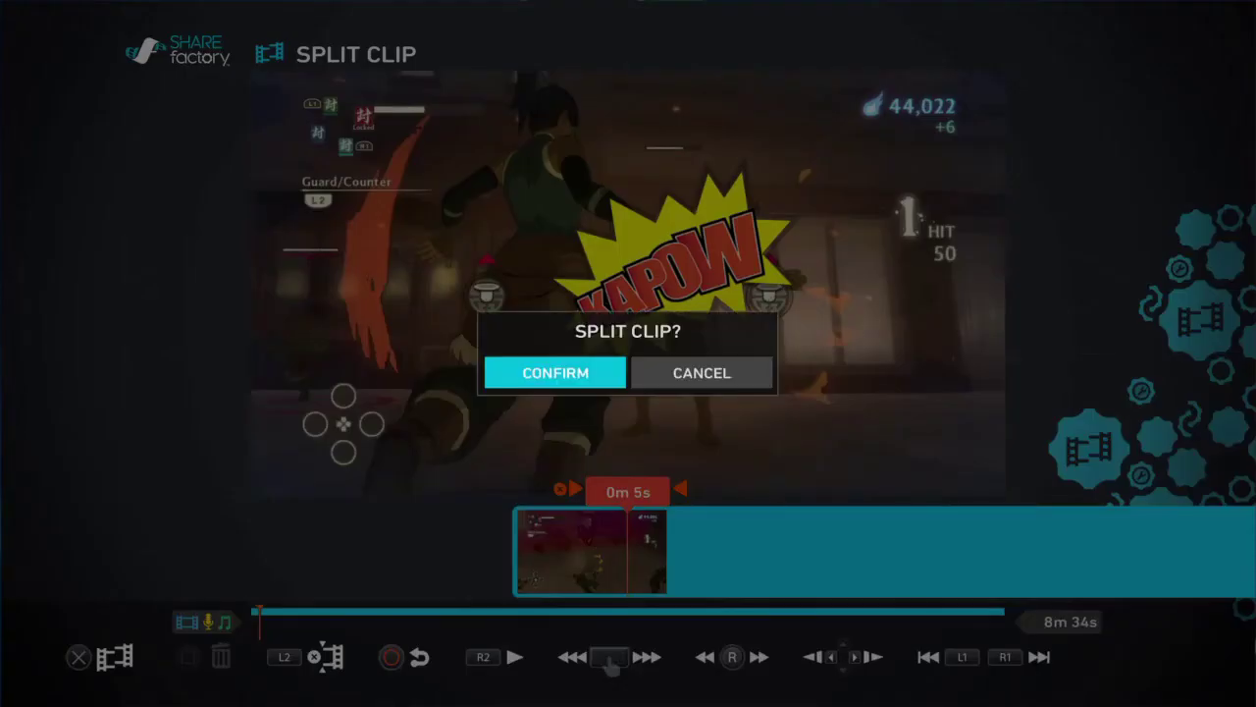
key(Return)
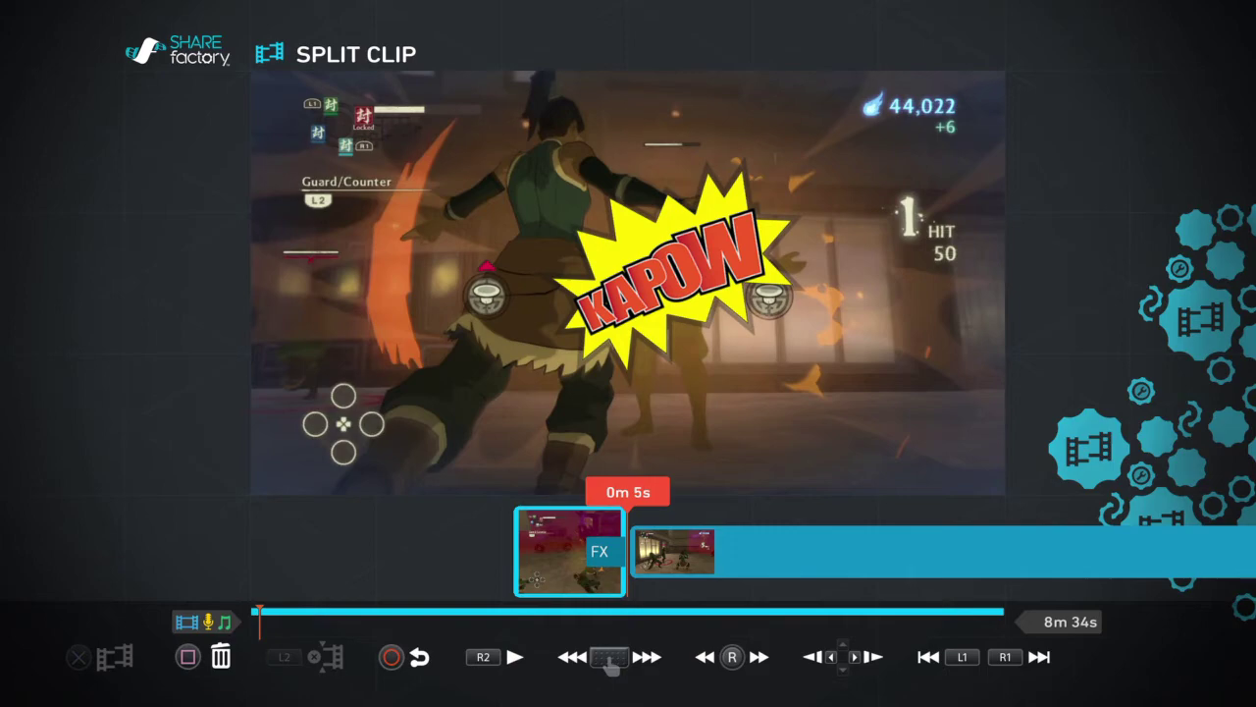
- Play back the footage on both sides of the 0m 5s split to check where the KAPOW sticker shows
key(space)
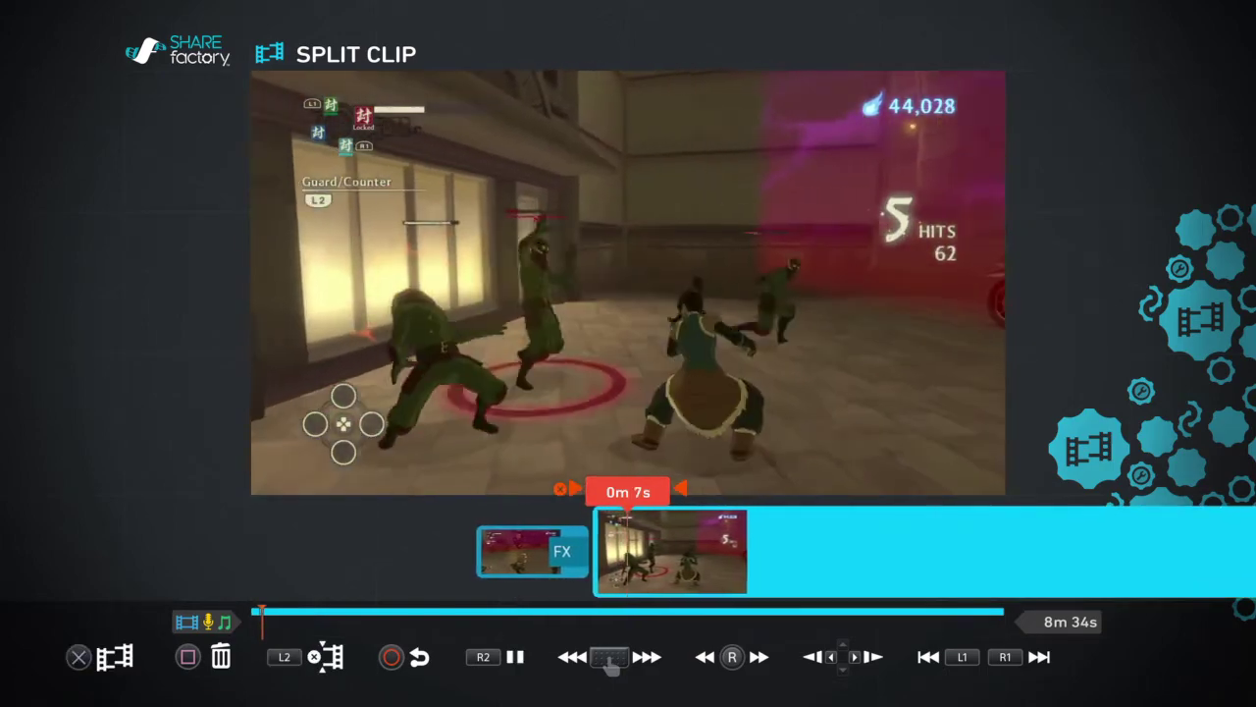
key(Left)
key(space)
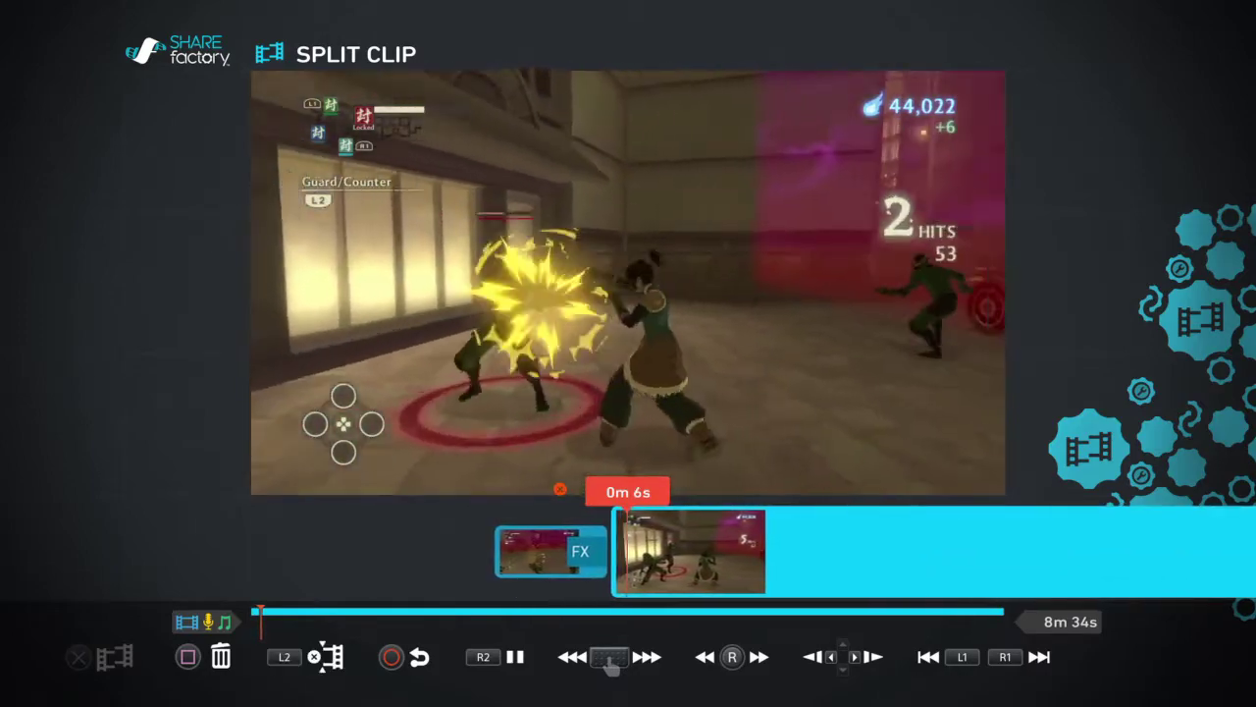
key(Left)
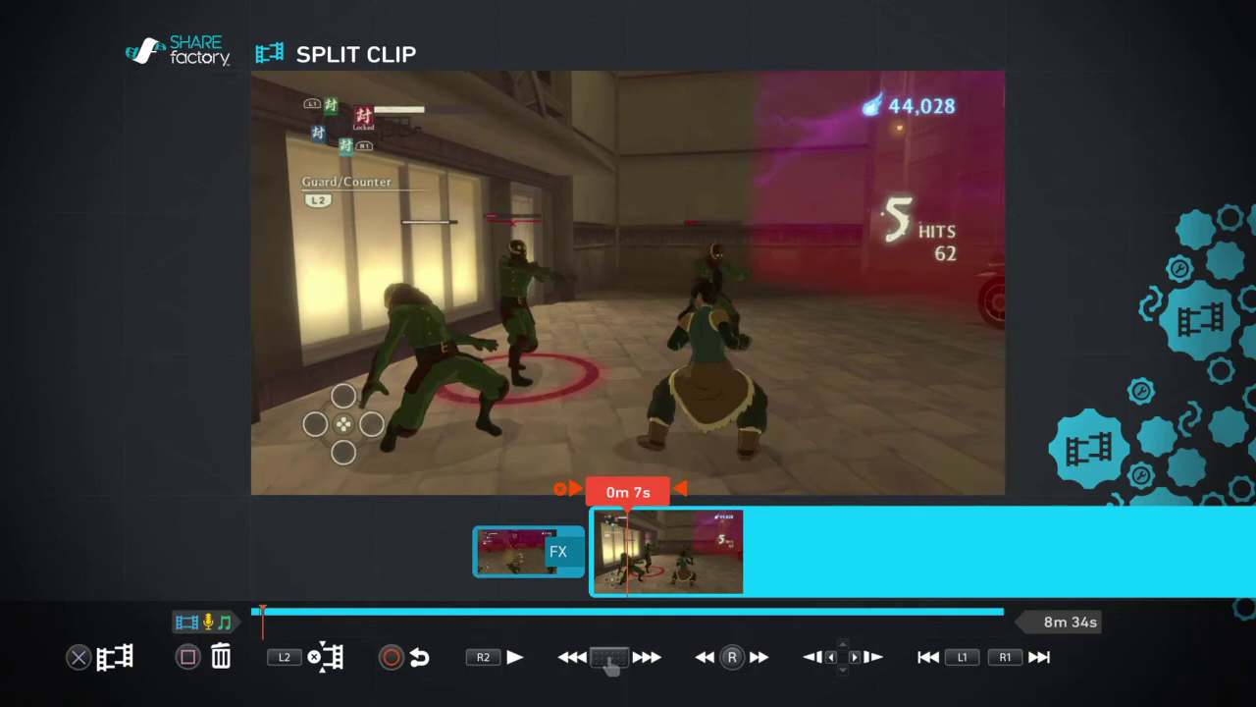
key(L1)
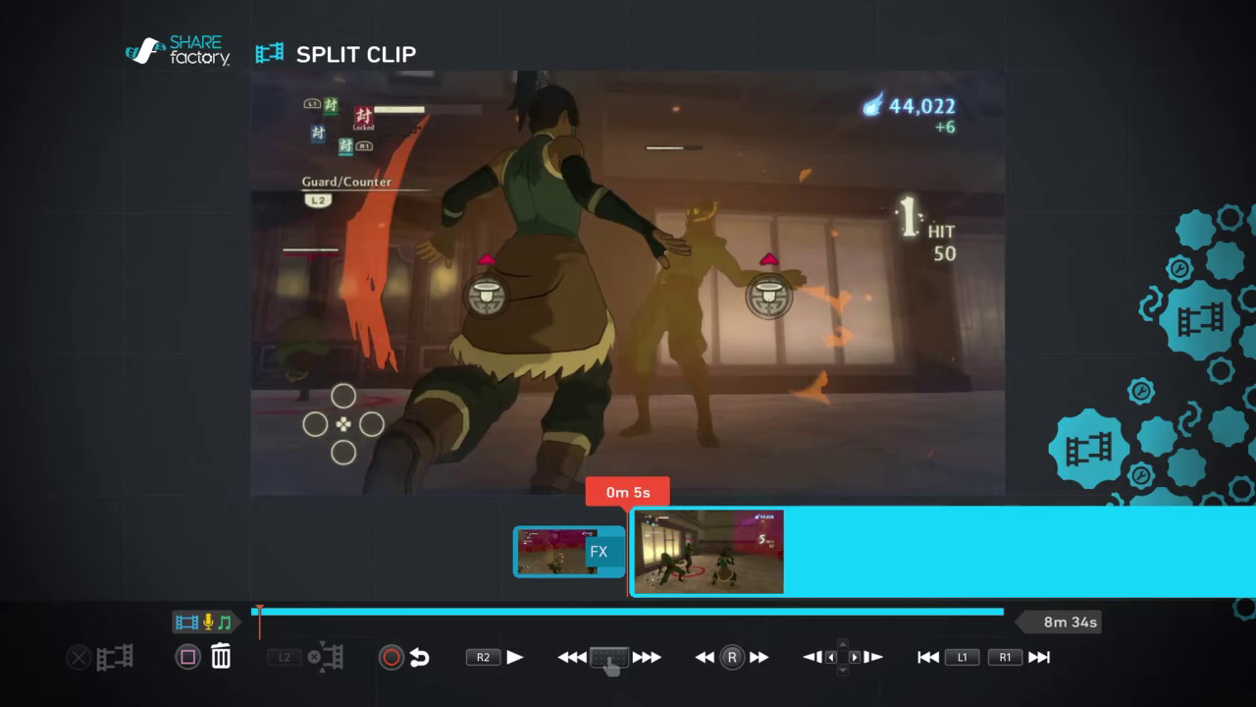
key(R2)
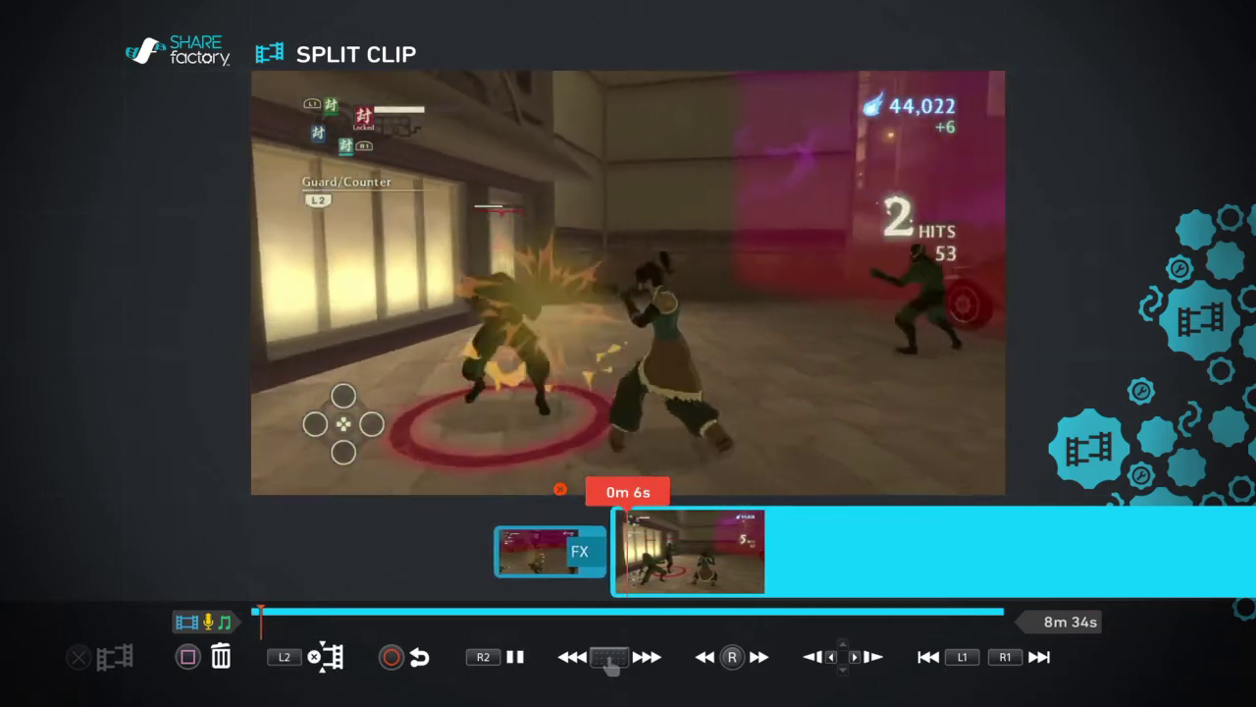
key(R2)
key(L1)
key(Left)
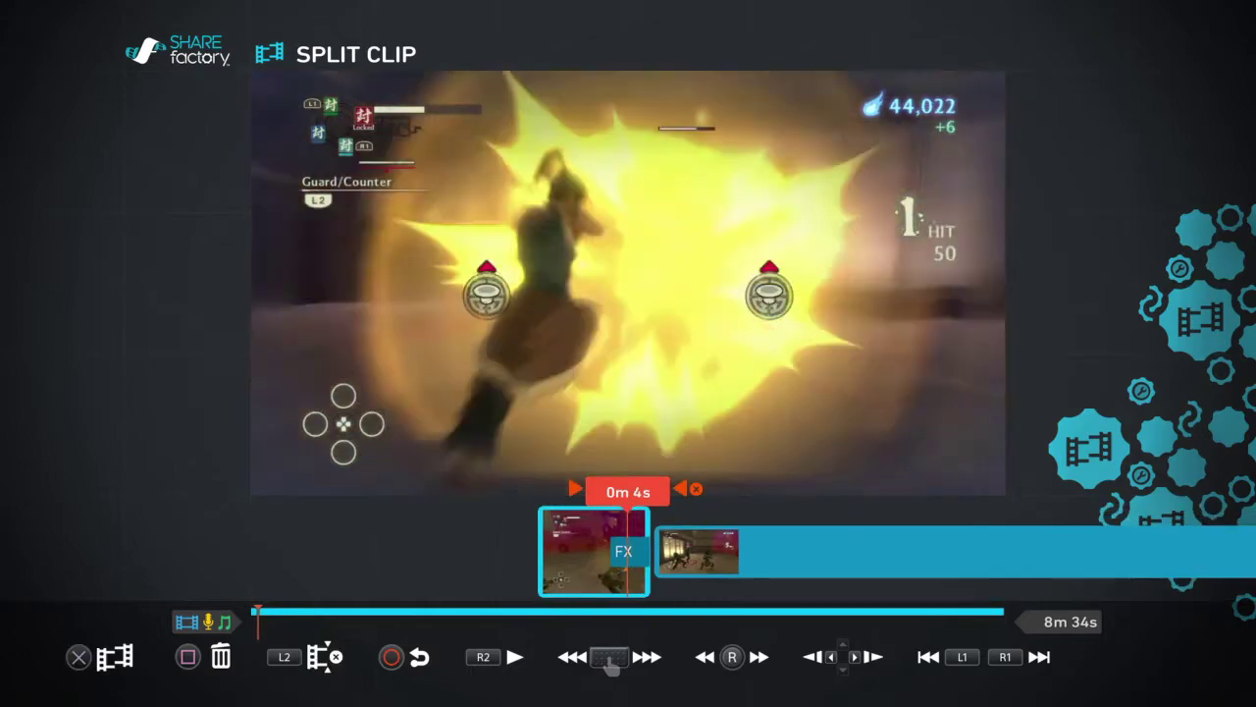
key(R2)
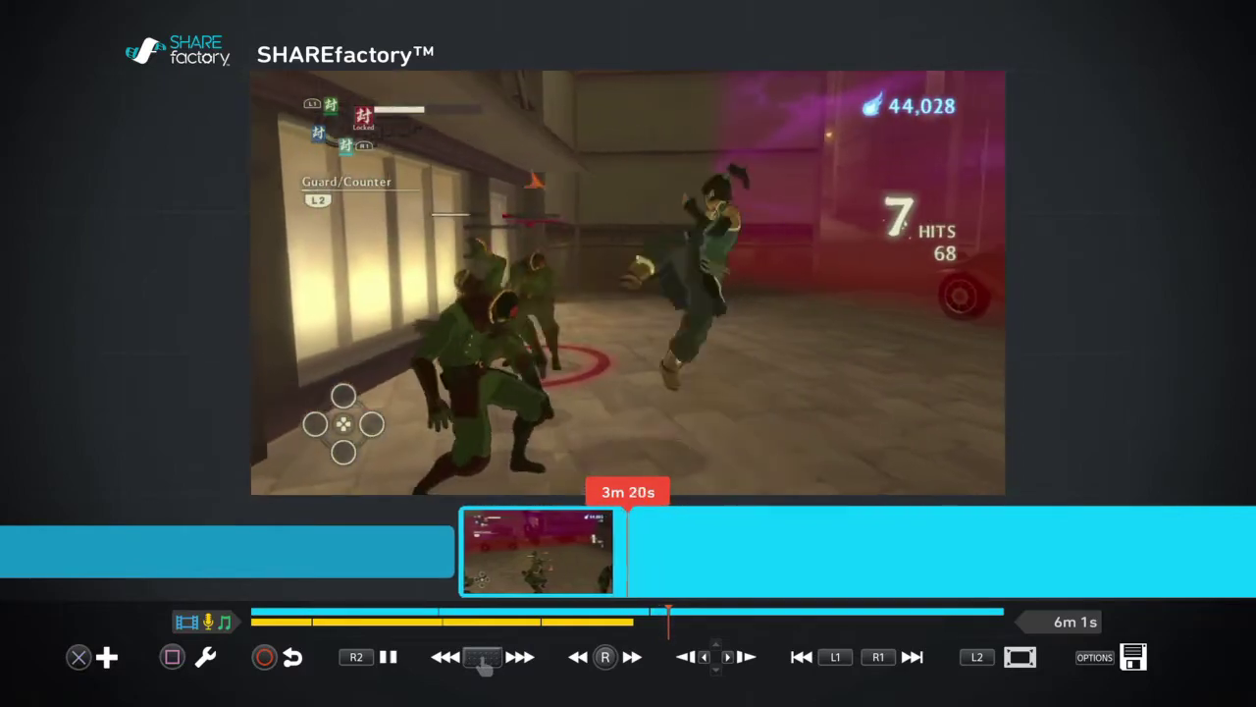
- Pause the preview and move back to 3m 17s, just after the hit's yellow flash
key(R2)
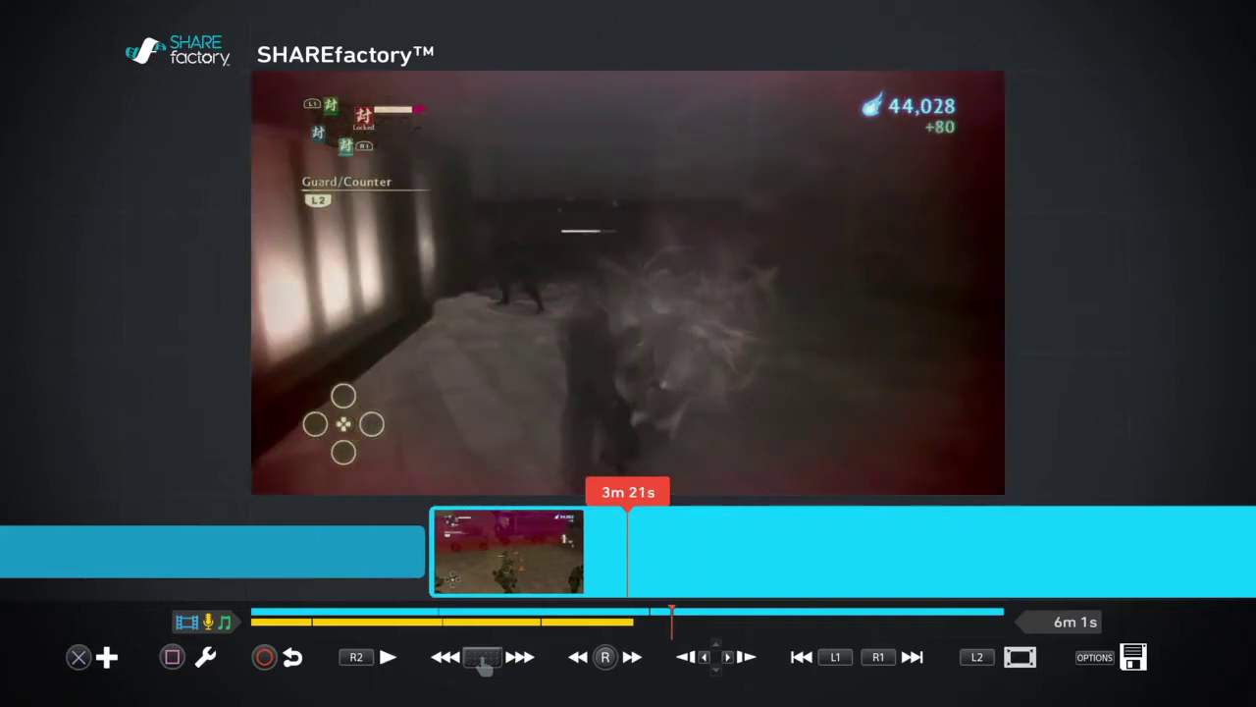
key(Left)
key(Left)
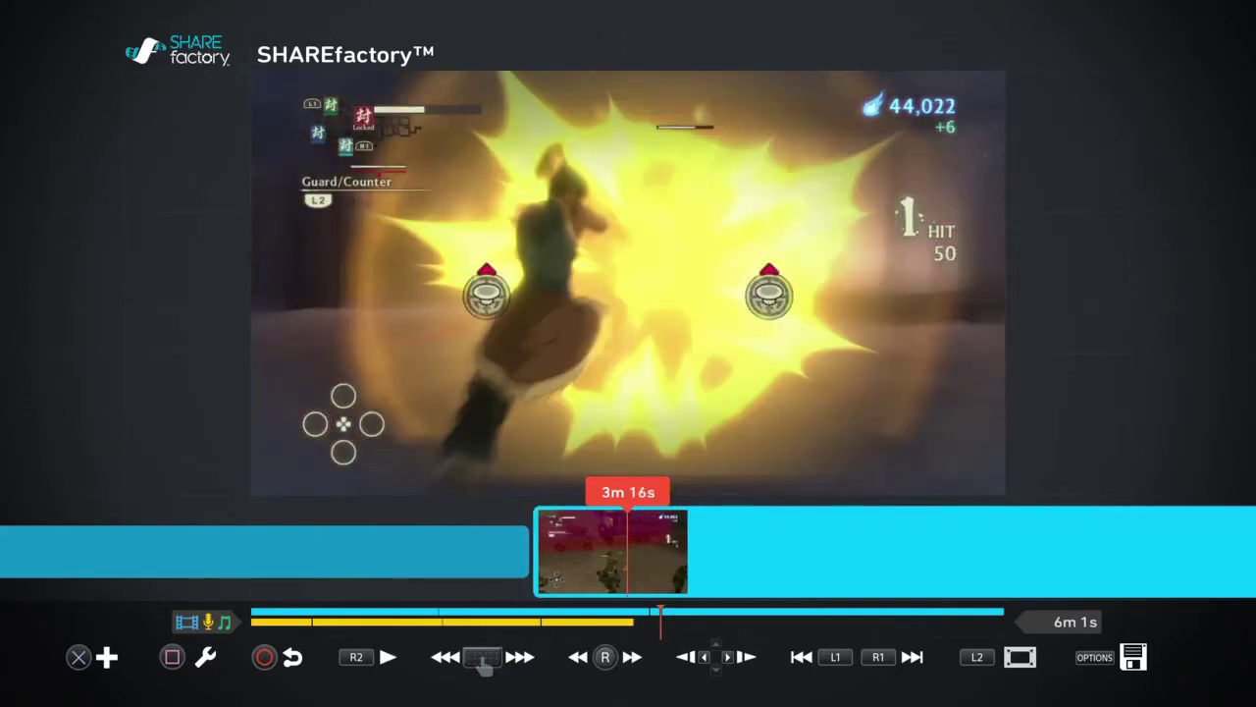
key(Right)
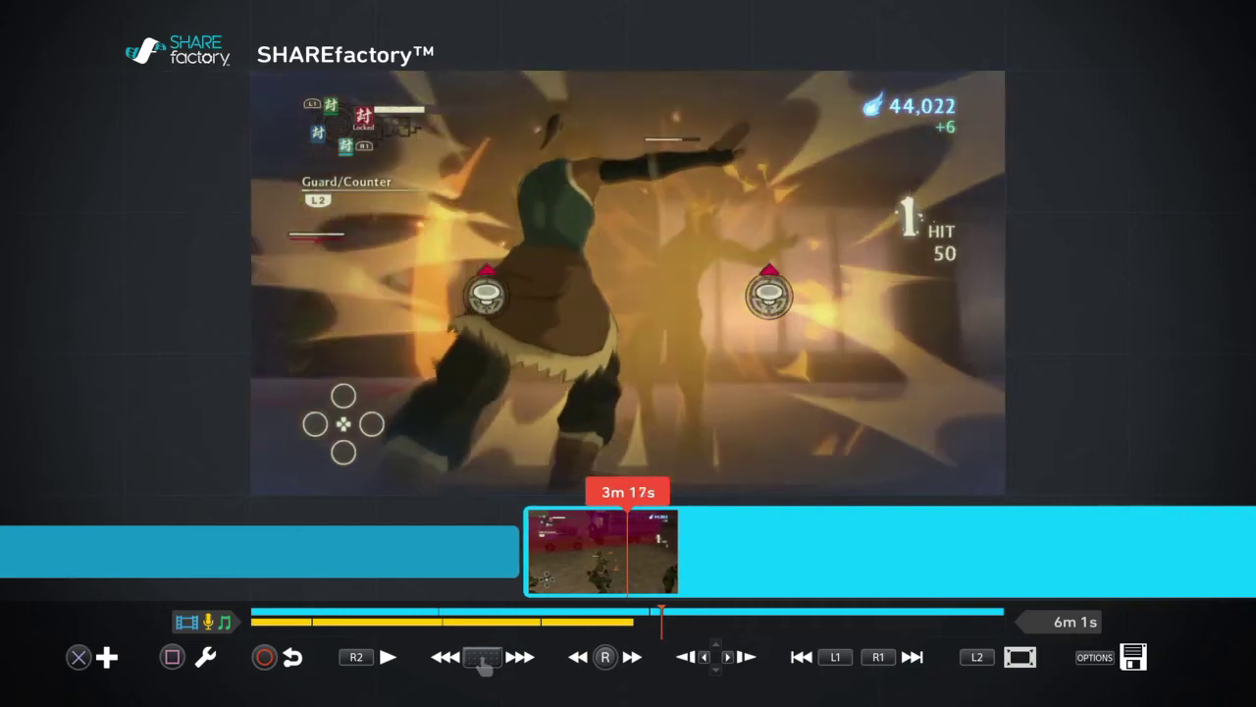
key(Right)
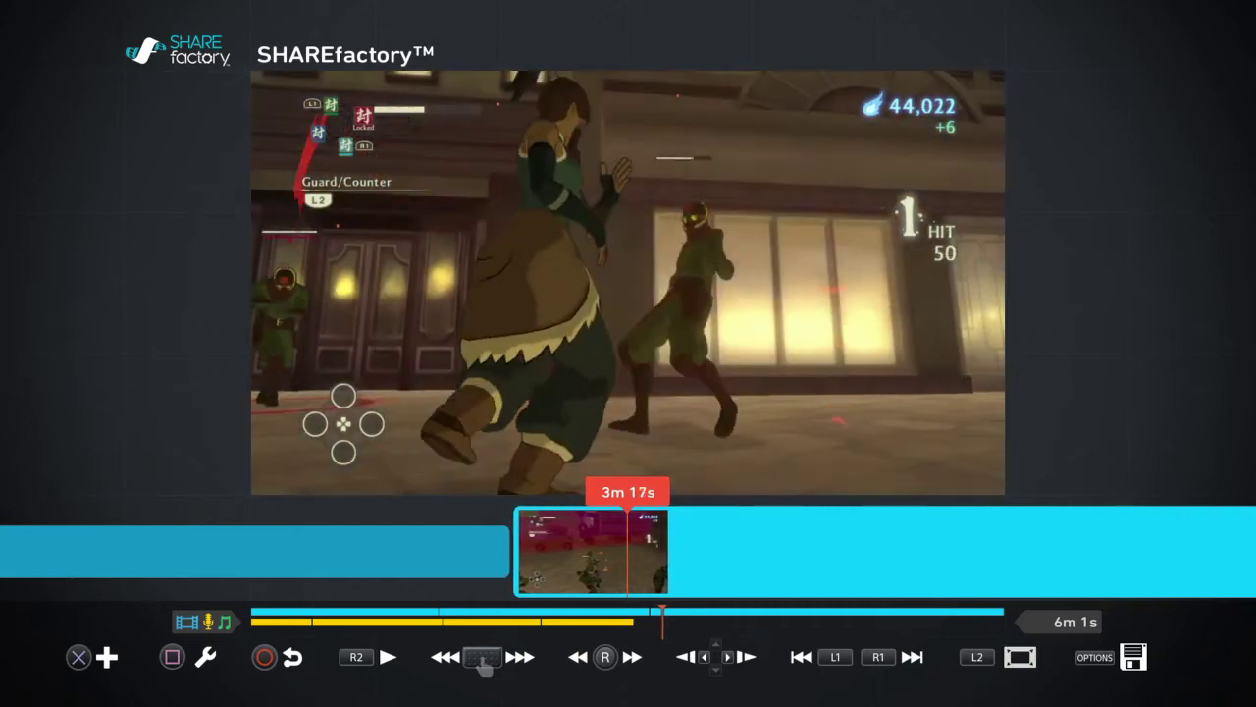
key(Return)
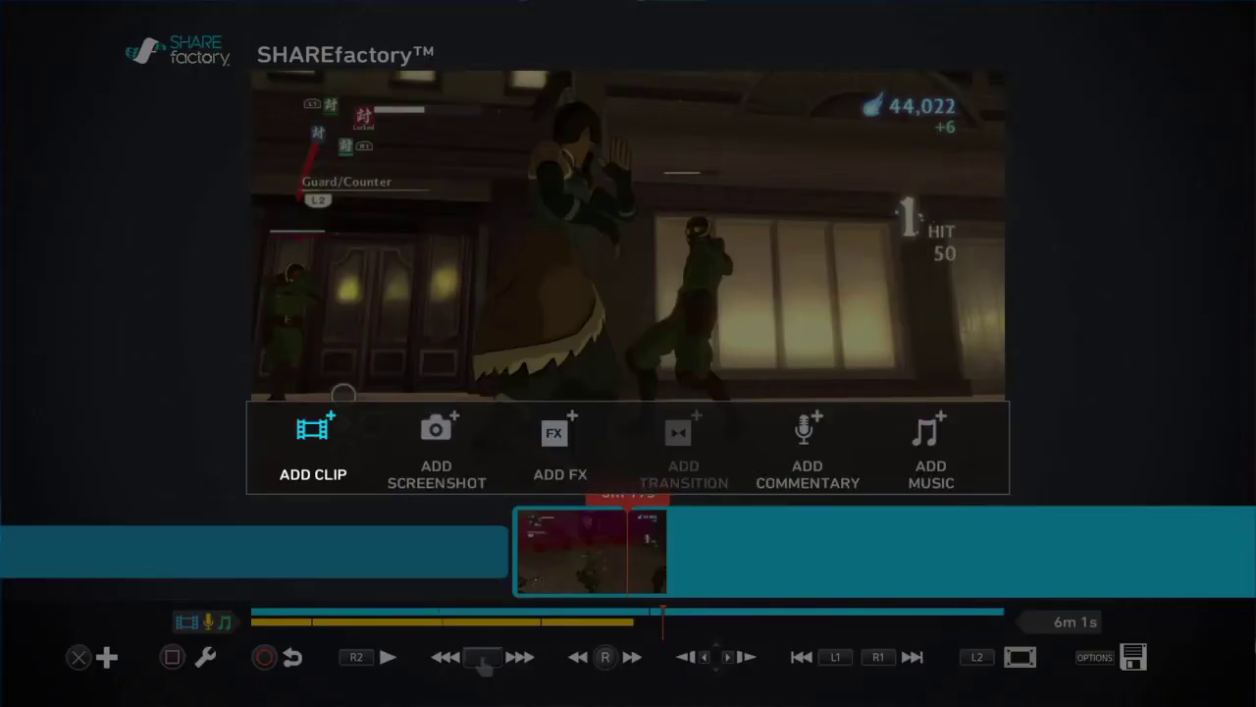
key(Escape)
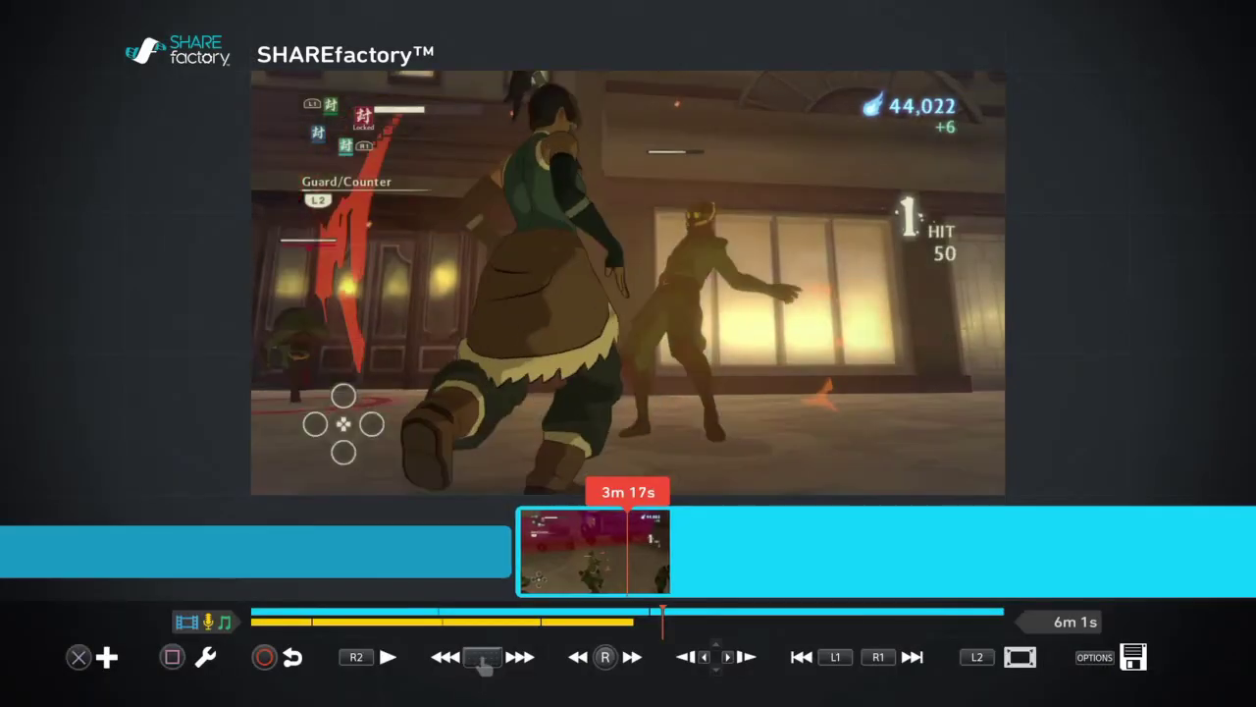
key(Return)
key(Right)
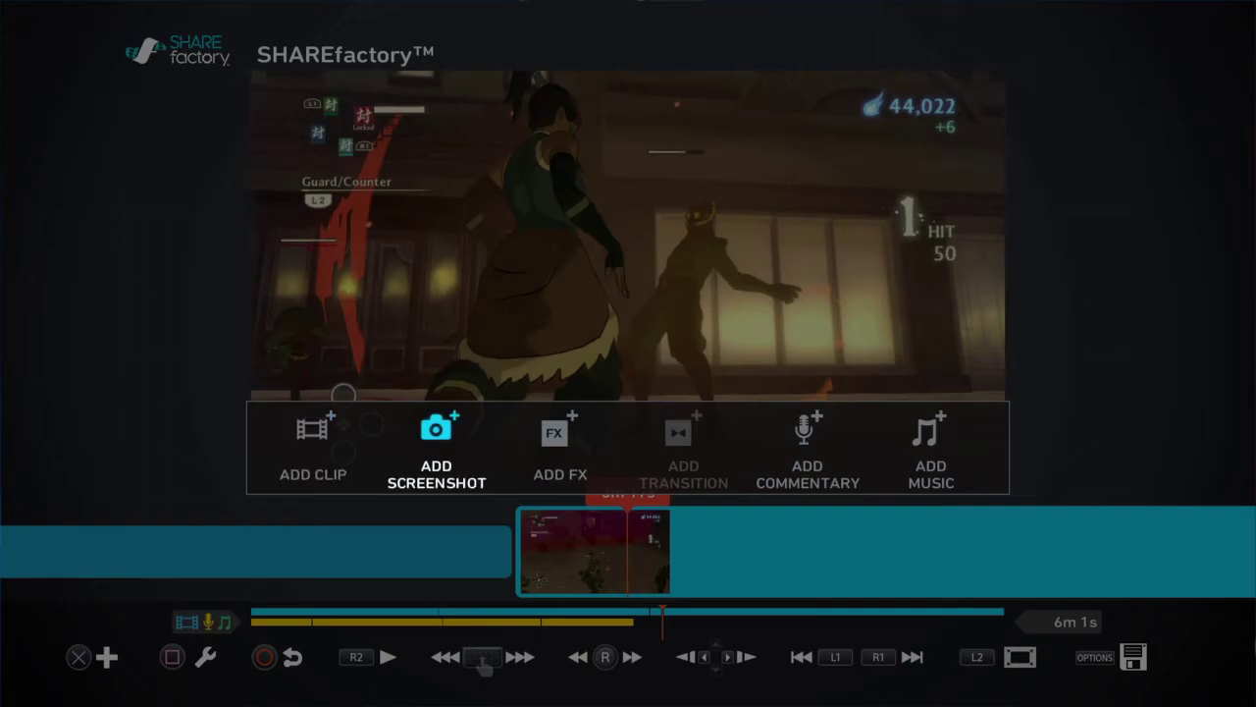
key(Escape)
- Split the clip at 3m 17s, just after the hit, and delete the part that follows the split
key(F2)
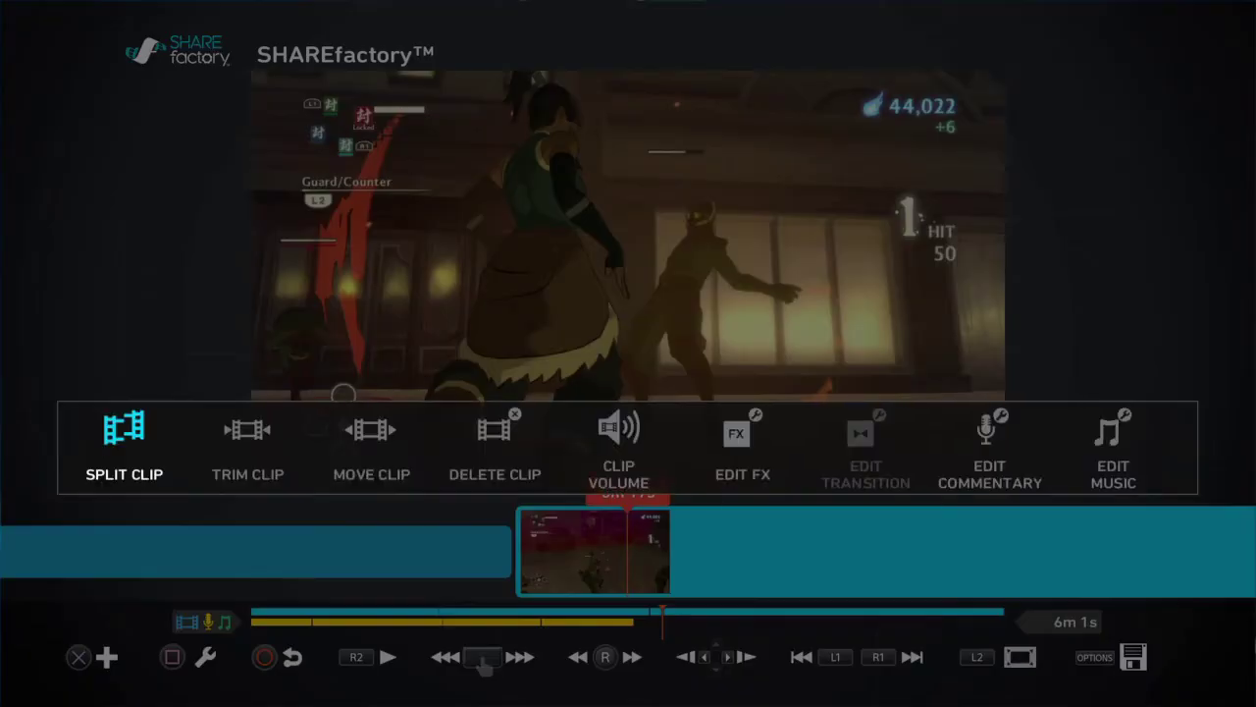
key(Return)
key(Return)
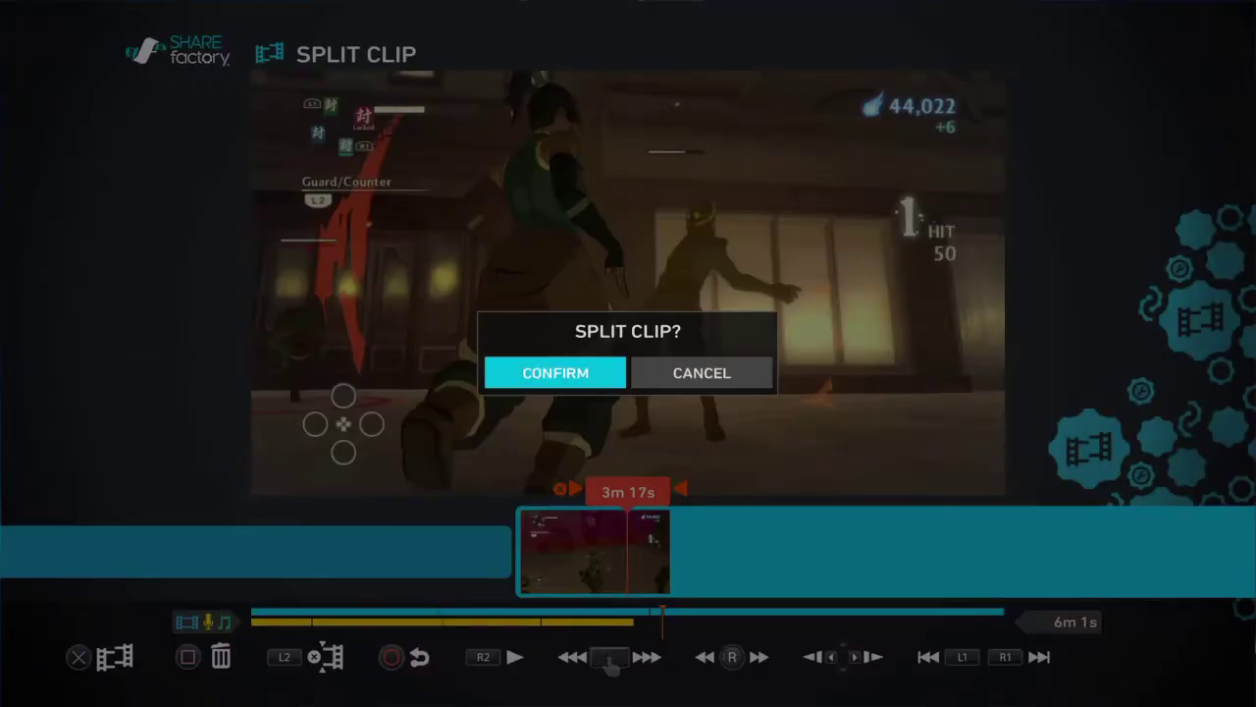
key(Return)
key(Right)
key(Delete)
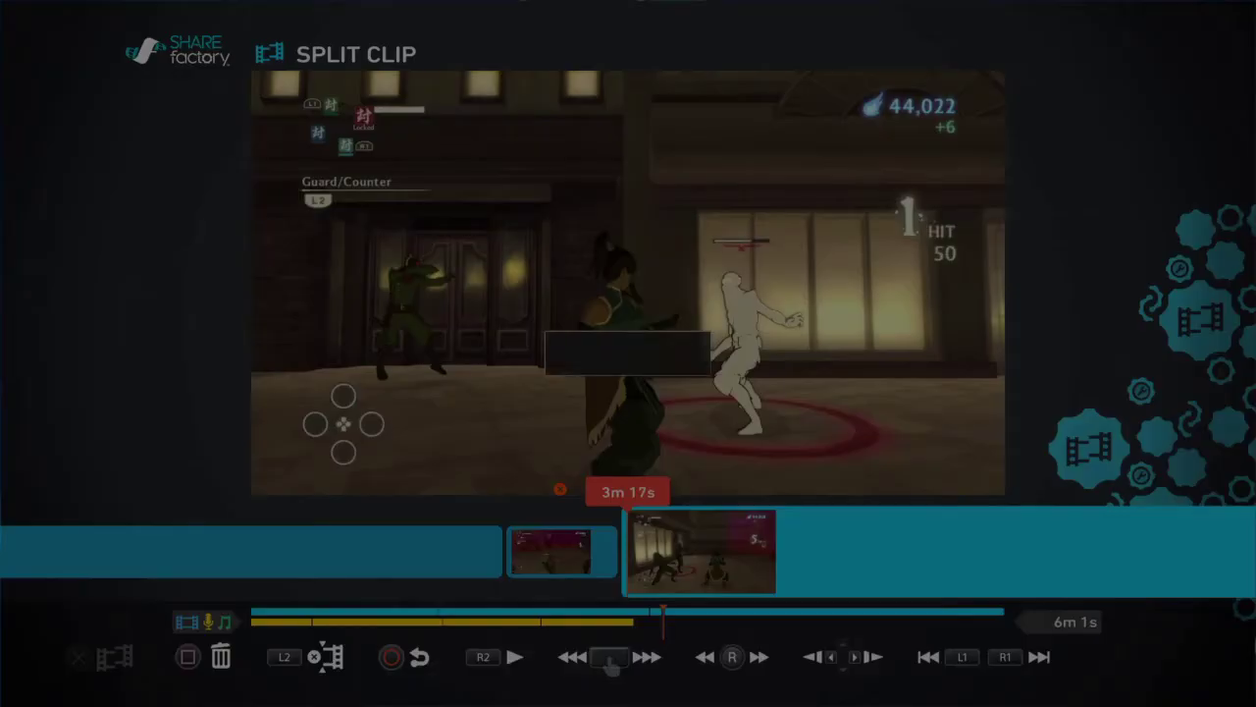
key(Return)
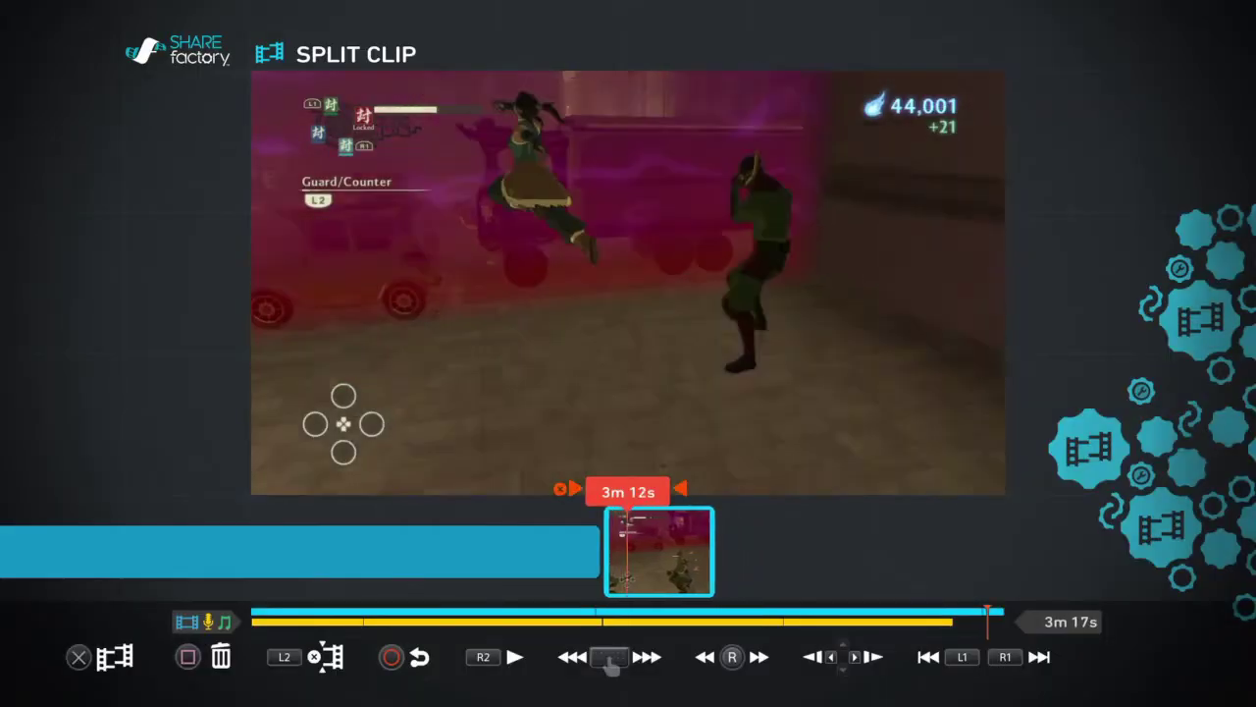
- Go to the yellow flash at 3m 16s in the last clip and add the KAPOW sticker there
key(Right)
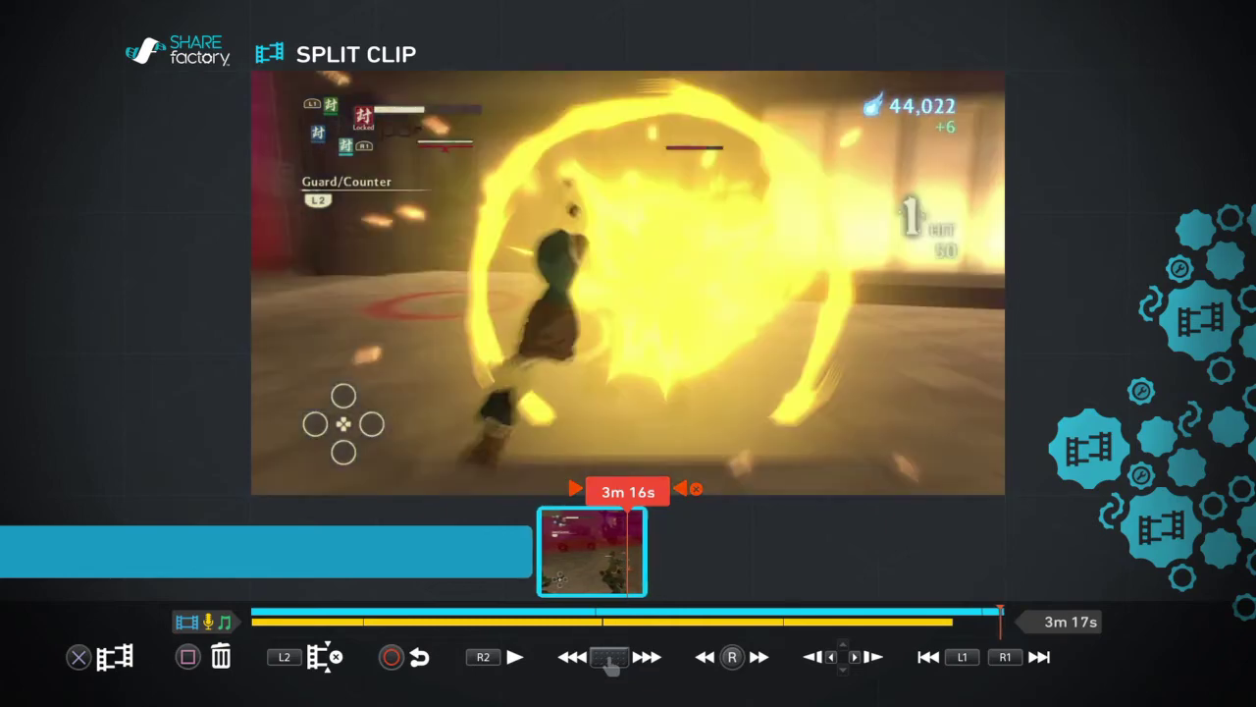
key(Escape)
key(Return)
key(Right)
key(Right)
key(Return)
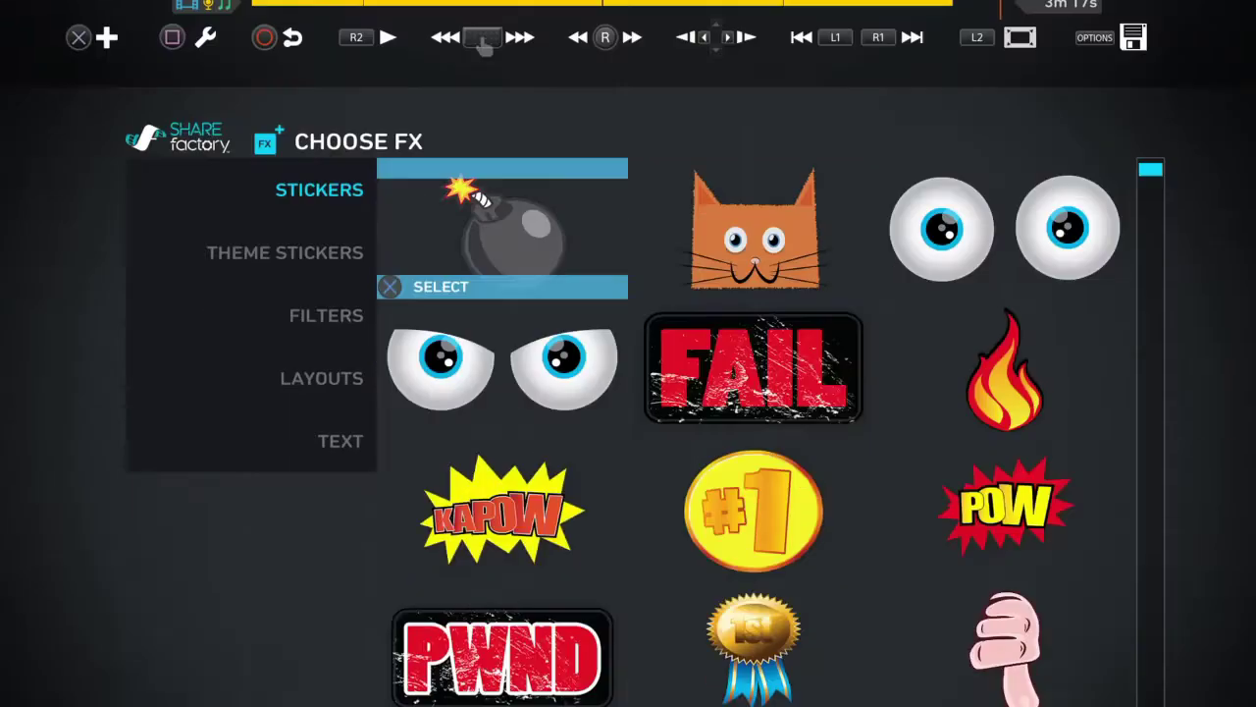
key(Down)
key(Down)
key(Return)
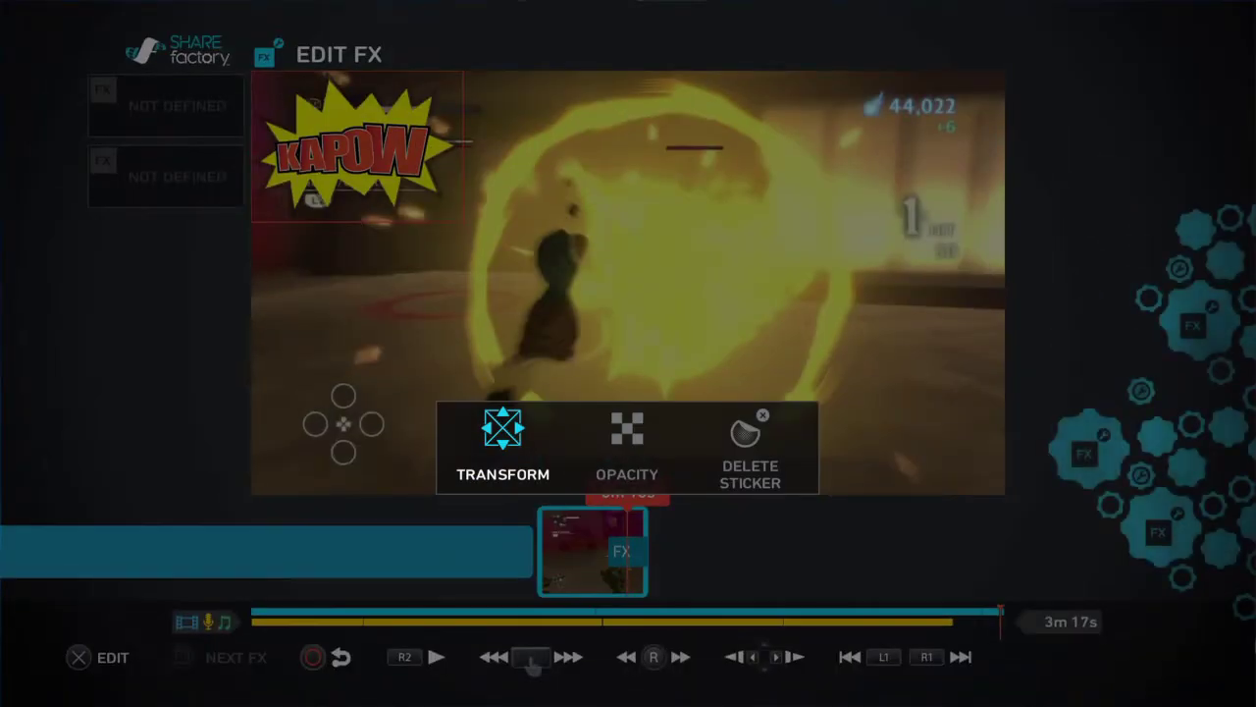
- Move the KAPOW sticker over the yellow explosion, enlarge it and rotate it counterclockwise so the text slants upward
key(Return)
key(Right)
key(Down)
key(L2)
key(R1)
key(R1)
key(L2)
key(Down)
key(Up)
key(R1)
key(Return)
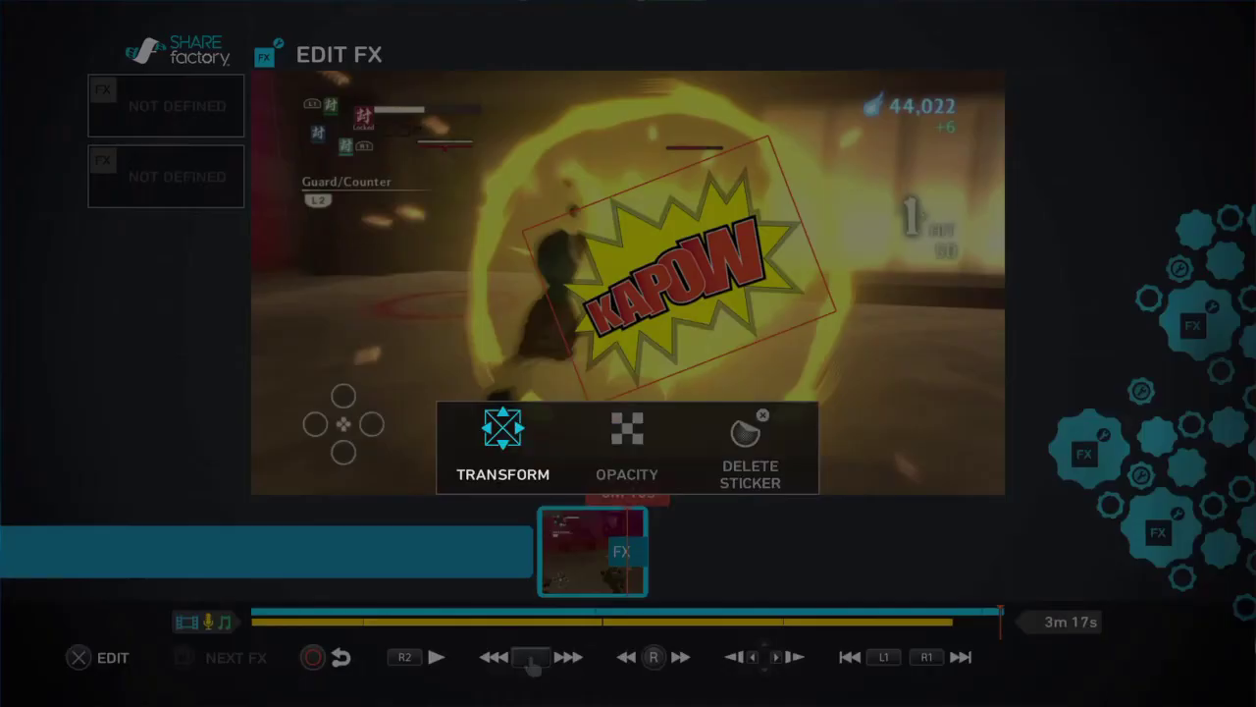
key(Escape)
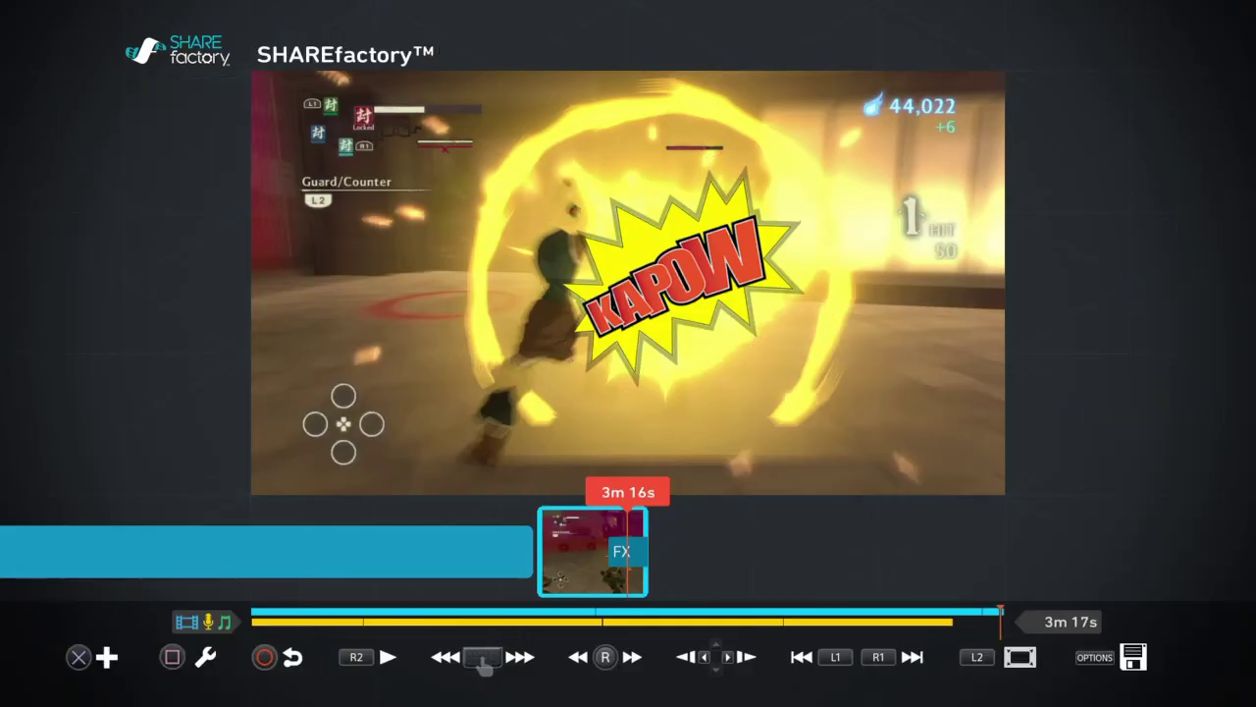
- Play the stickered clip to its end and start trimming it, extending its end point to a clip length of 0m 55s
key(space)
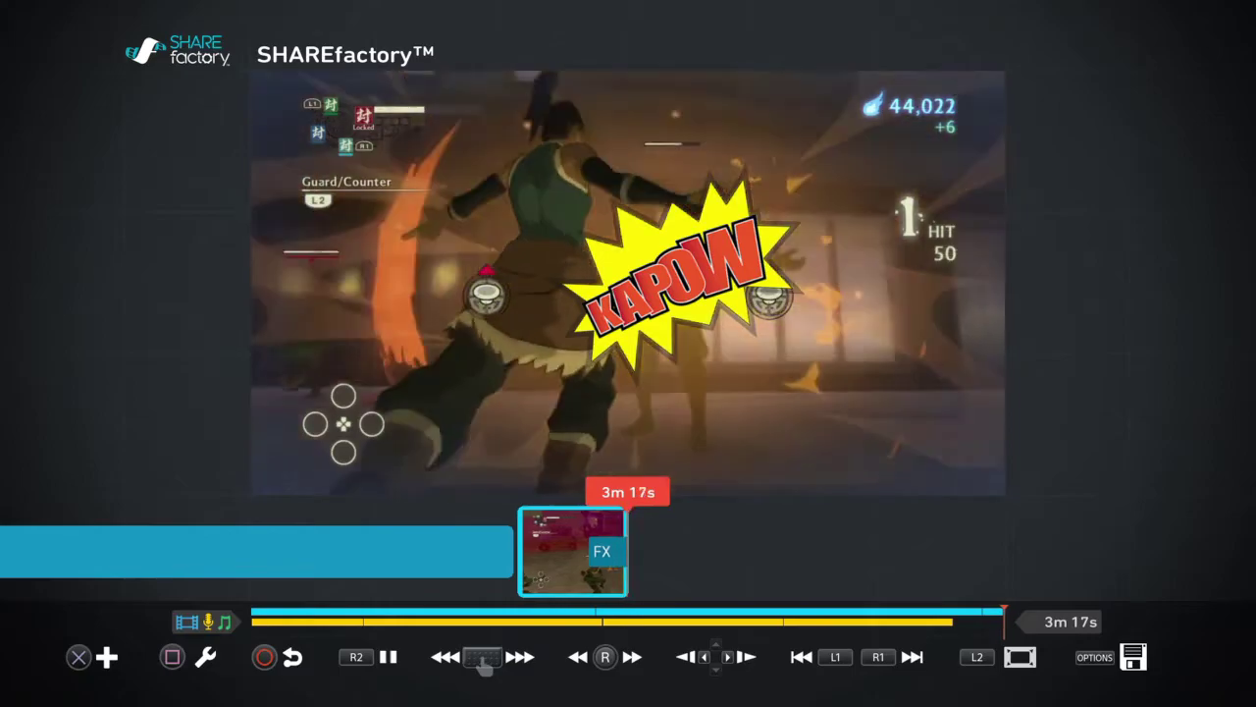
key(Return)
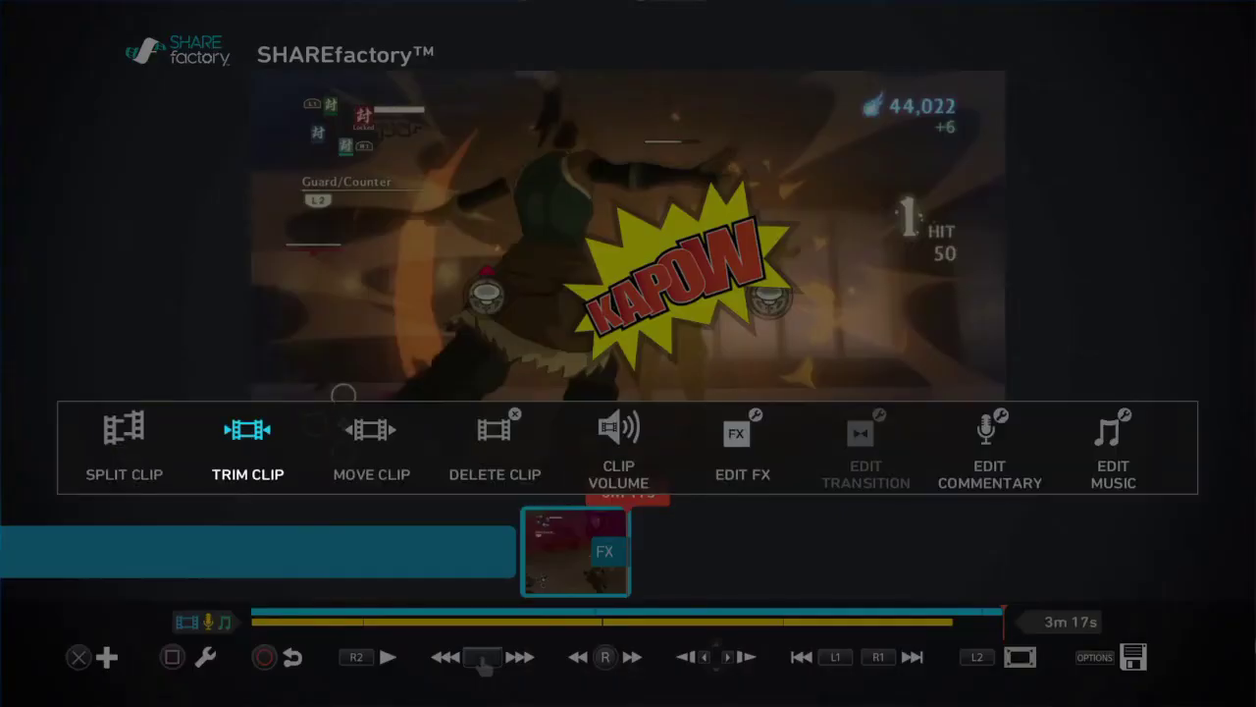
key(Return)
key(Right)
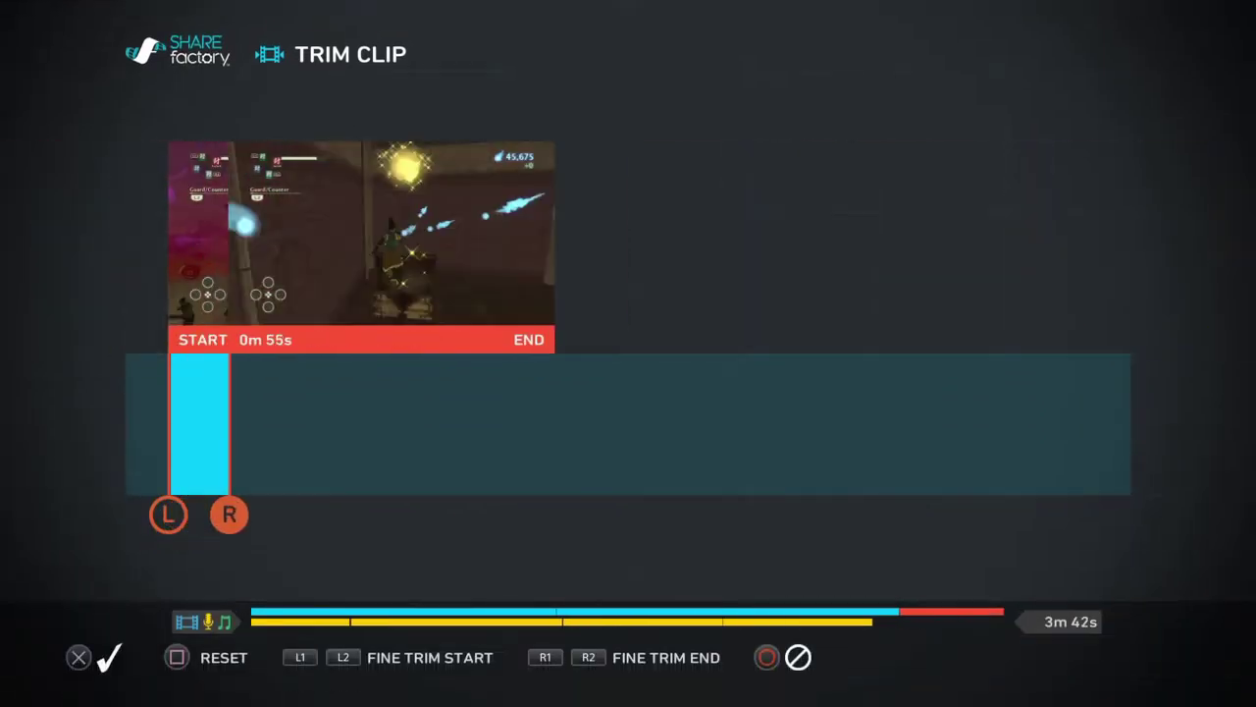